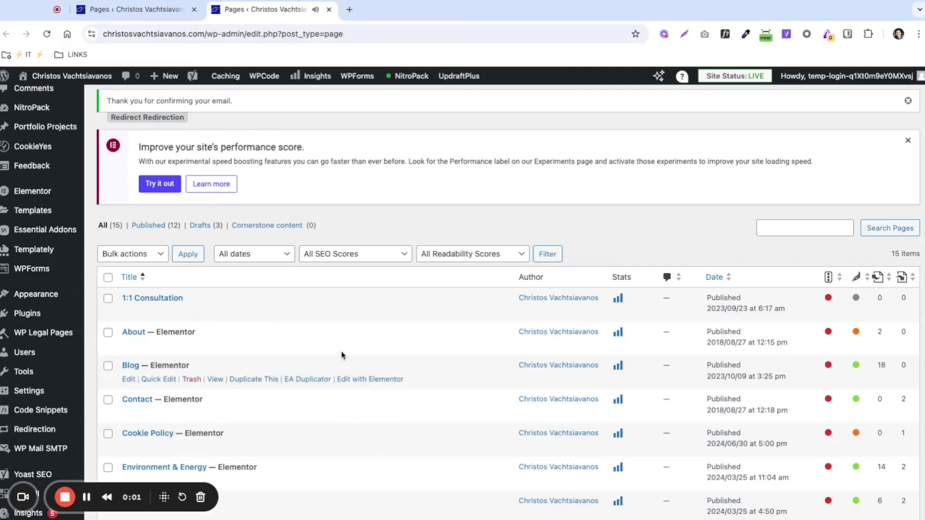
# Open the About page in Elementor, see the 502 preview error, and return to the Pages list
pyautogui.scroll(-1, 315, 367)
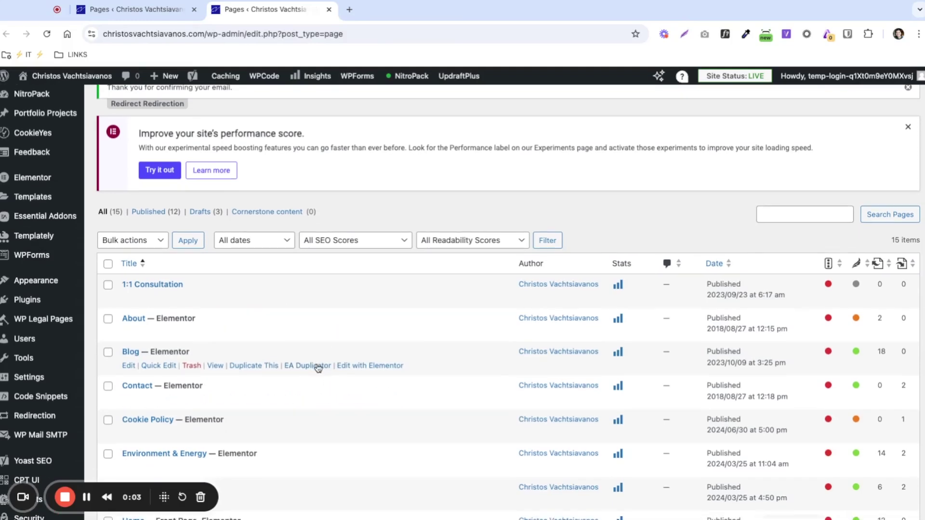
pyautogui.click(370, 333)
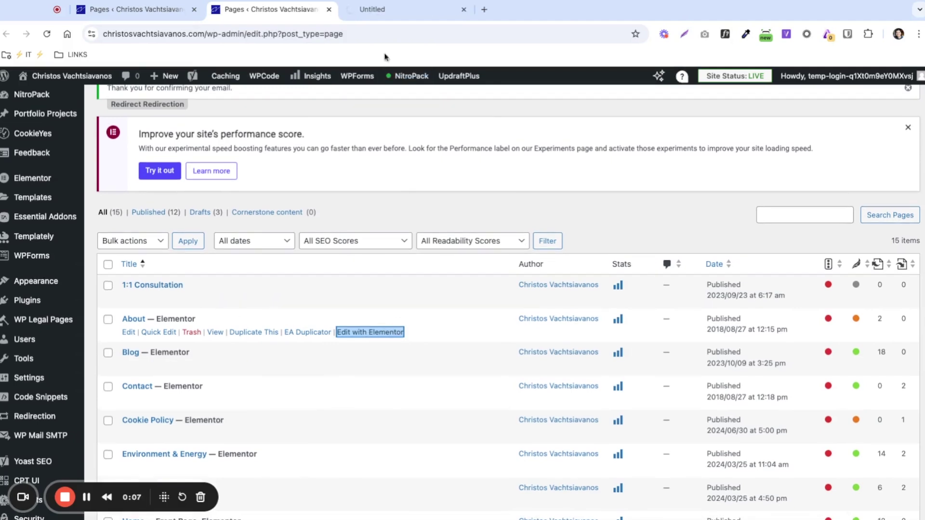
pyautogui.click(392, 10)
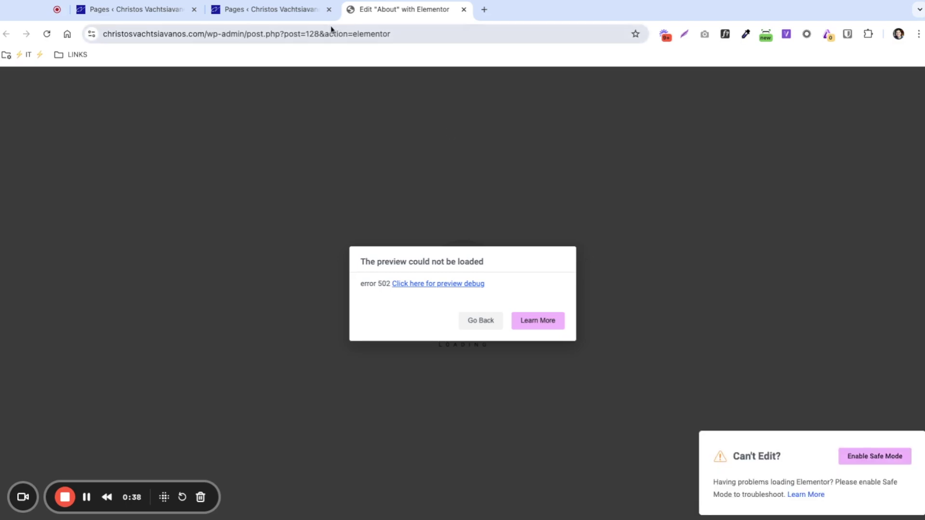
pyautogui.click(278, 18)
# Scroll to the top of the Pages list and start a new blank page
pyautogui.scroll(5, 262, 324)
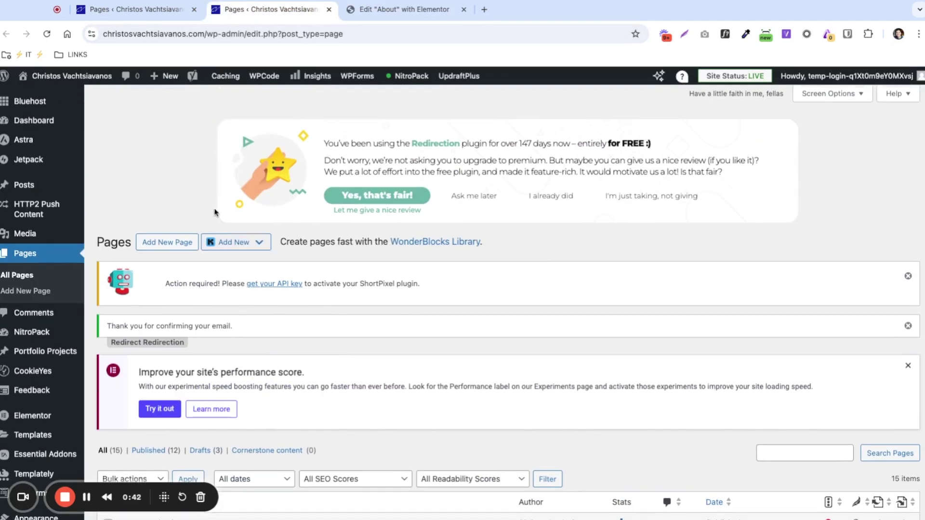
pyautogui.click(175, 247)
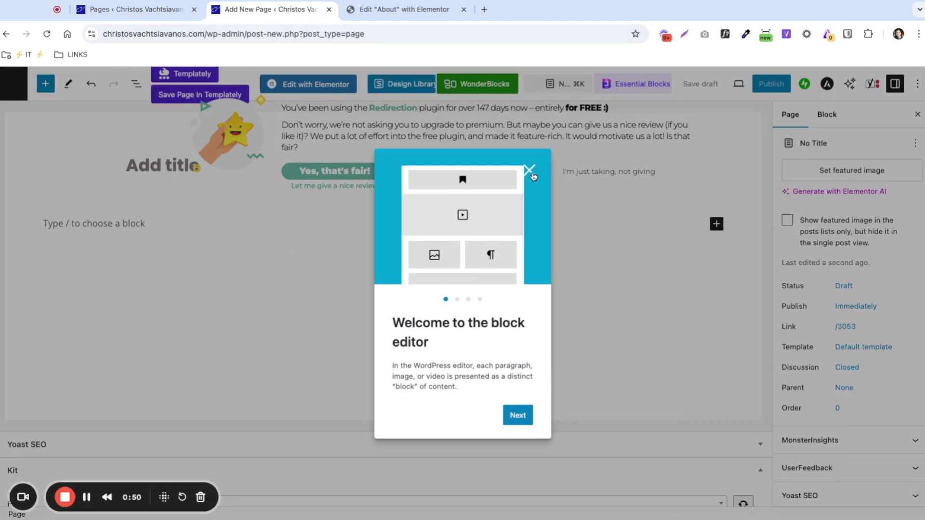
# Close the welcome guide, title the page 'Test', publish it, and dismiss the Redirection review notice
pyautogui.click(529, 170)
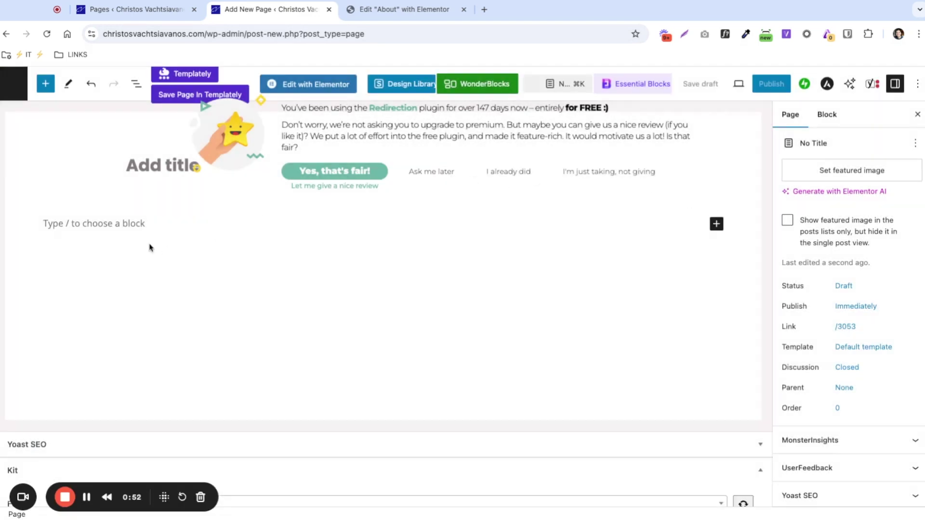
pyautogui.click(151, 166)
pyautogui.write('Test')
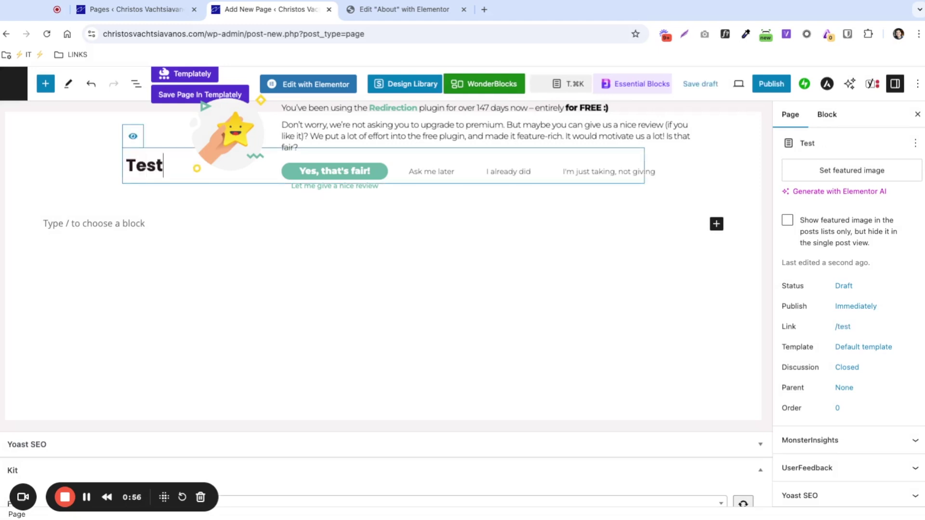
pyautogui.click(771, 85)
pyautogui.click(814, 84)
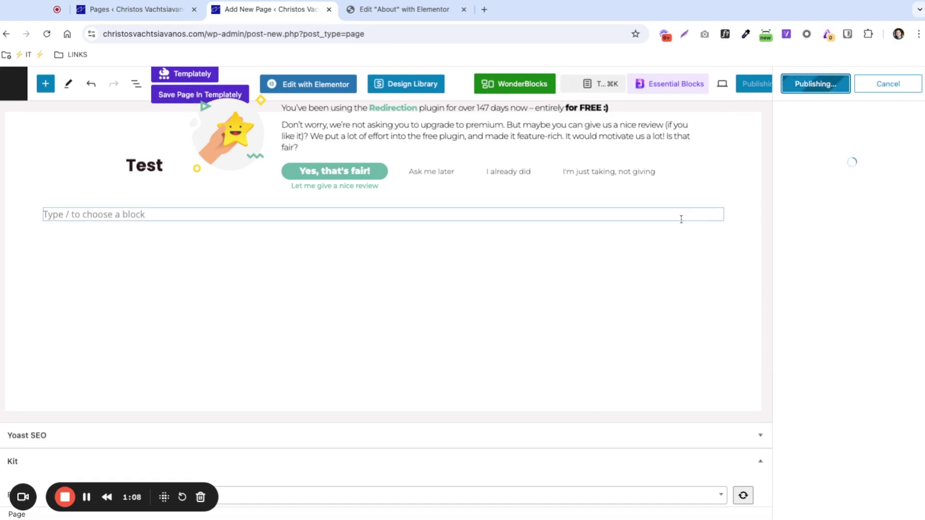
pyautogui.click(608, 176)
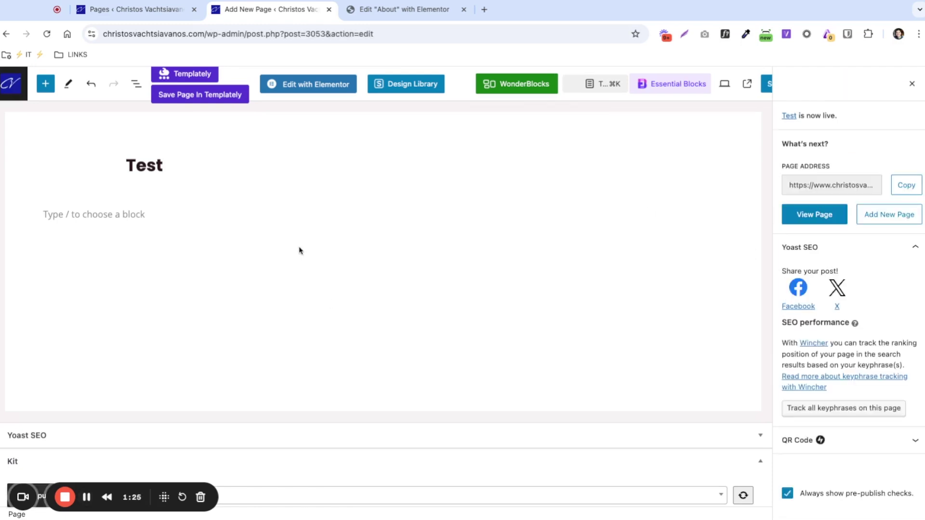
# View the live Test page, then launch Test in Elementor from its editor, which shows error 502
pyautogui.click(789, 117)
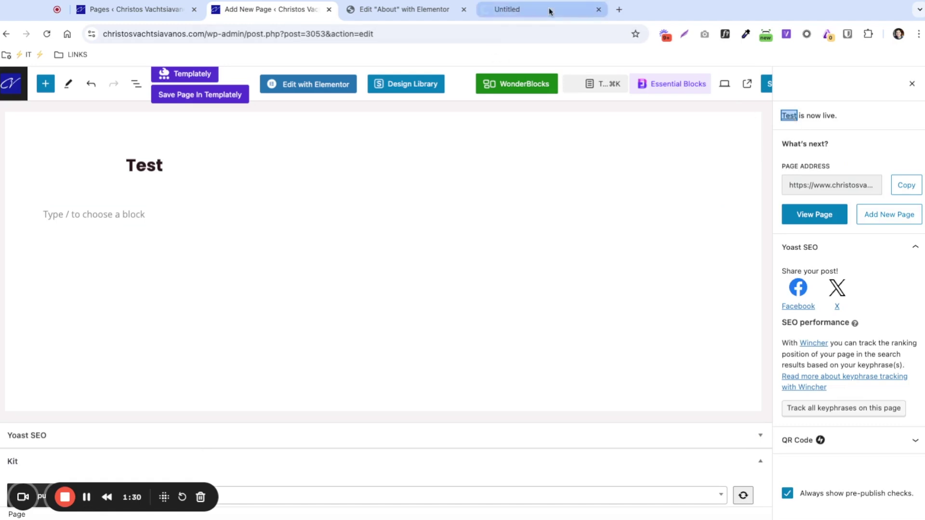
pyautogui.click(550, 14)
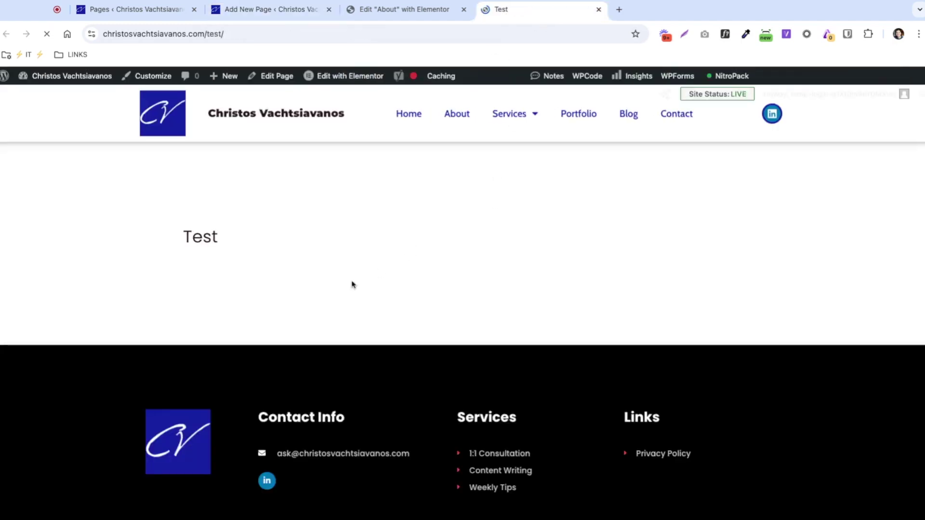
pyautogui.click(289, 10)
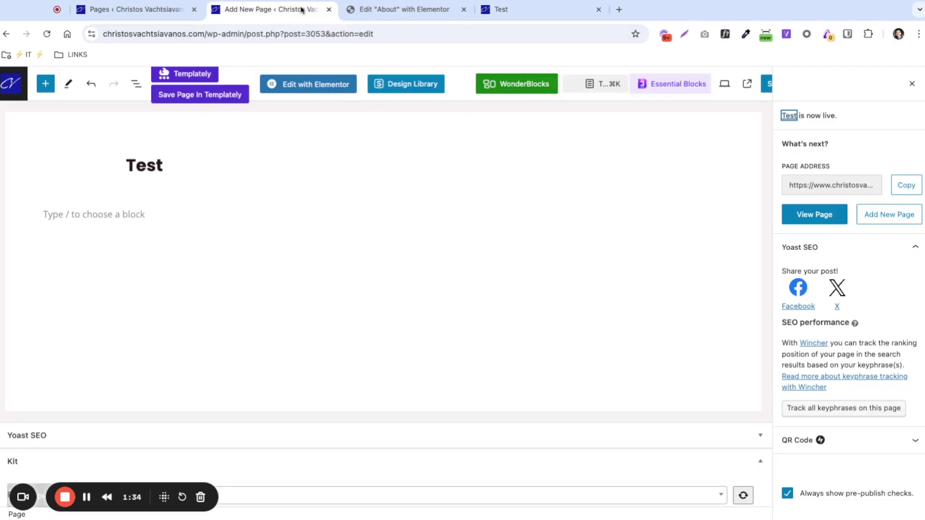
pyautogui.click(303, 91)
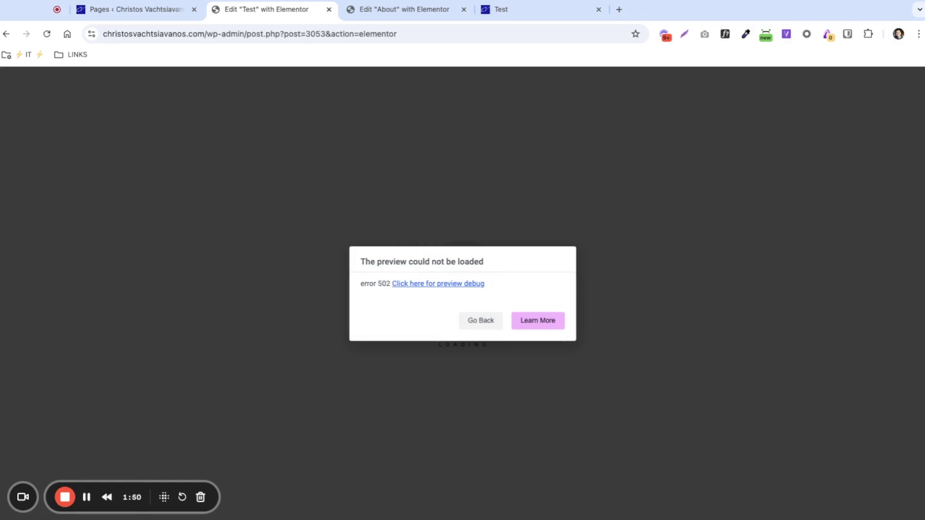
# Go from the live Test page to the Dashboard and open Appearance > Themes, showing 7 themes
pyautogui.click(510, 14)
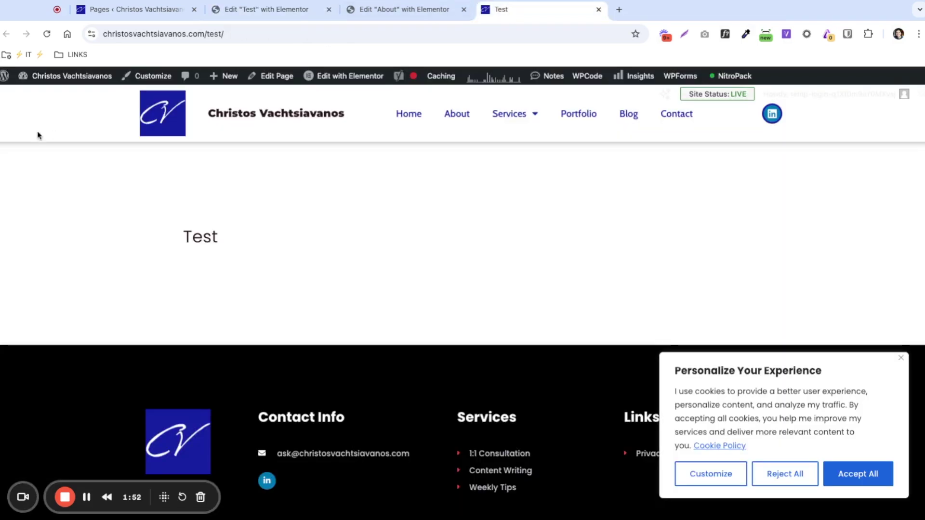
pyautogui.click(45, 95)
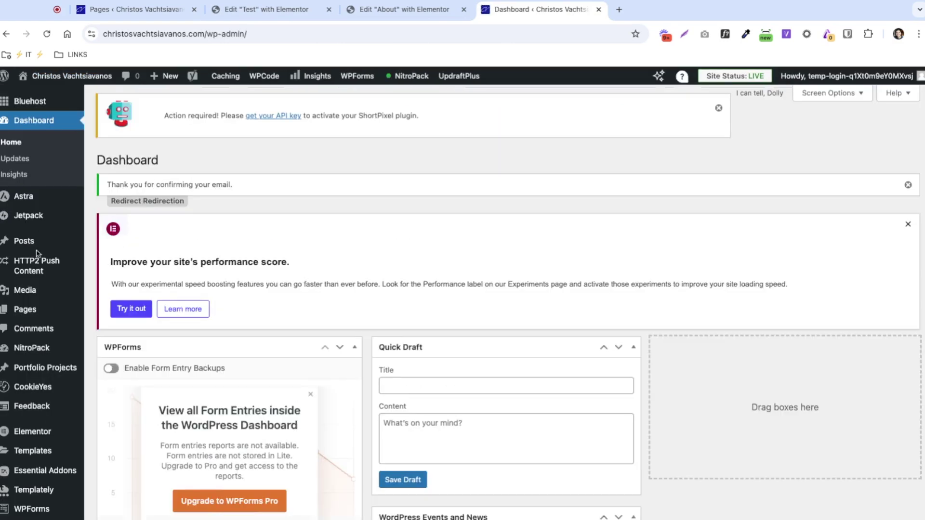
pyautogui.scroll(-3, 29, 384)
pyautogui.scroll(-3, 29, 384)
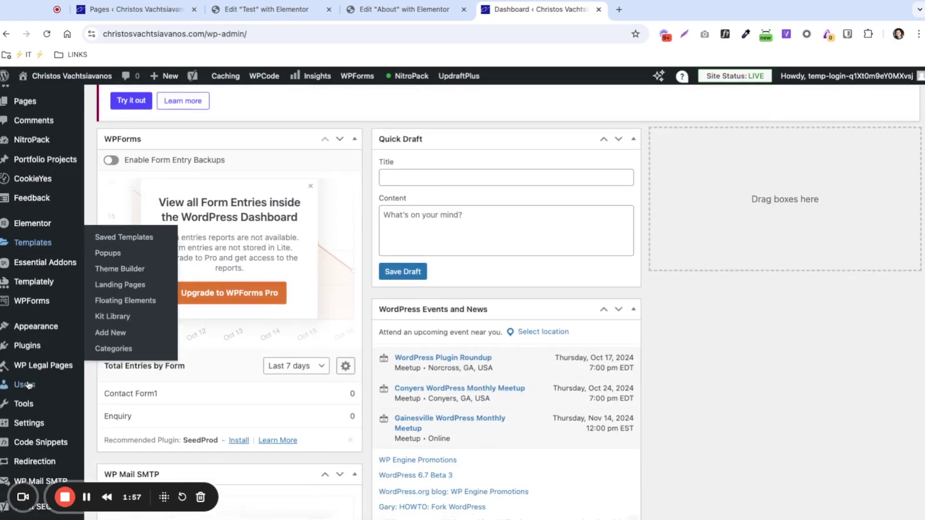
pyautogui.moveTo(25, 329)
pyautogui.click(109, 328)
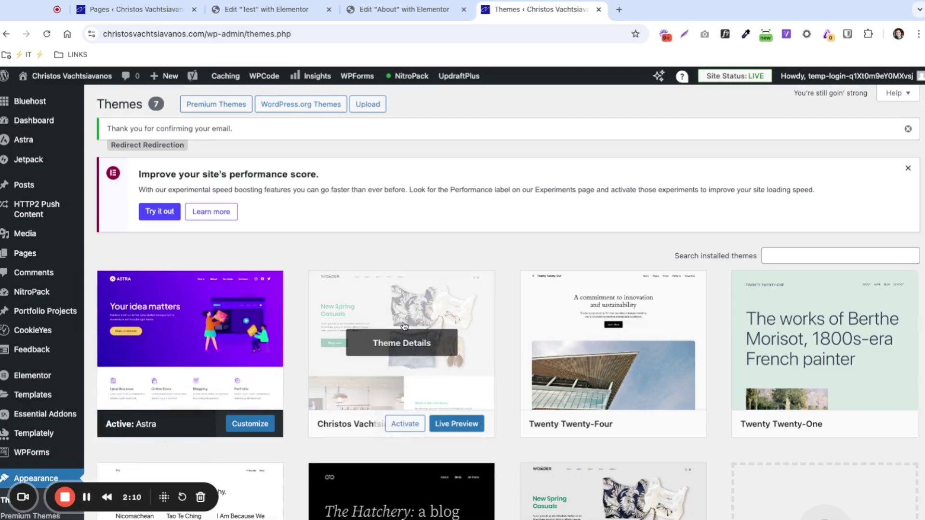
pyautogui.scroll(-5, 485, 291)
pyautogui.scroll(5, 500, 292)
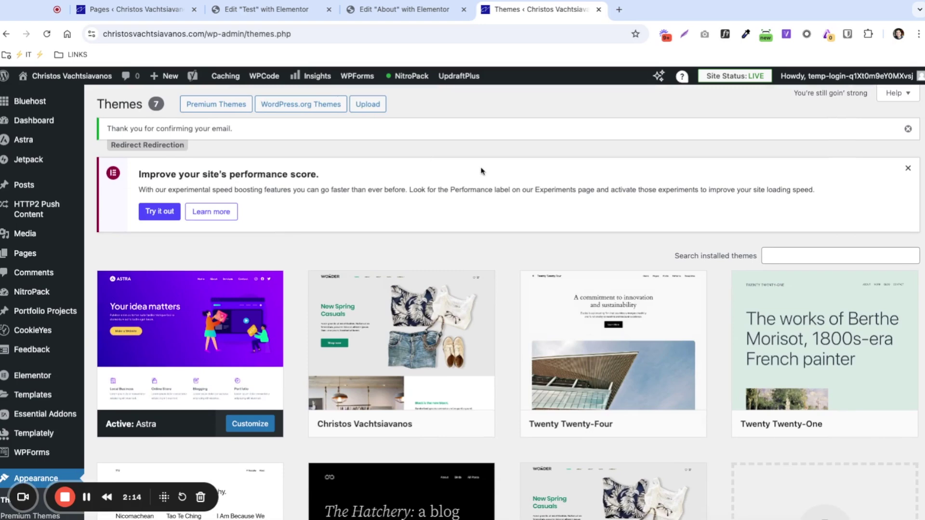
# Search the WordPress.org theme directory for 'hello'
pyautogui.click(293, 110)
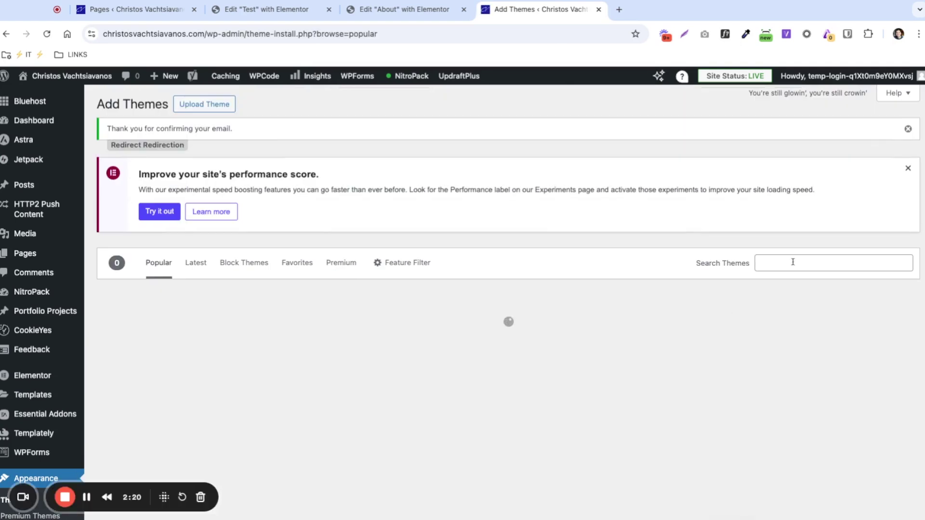
pyautogui.click(795, 262)
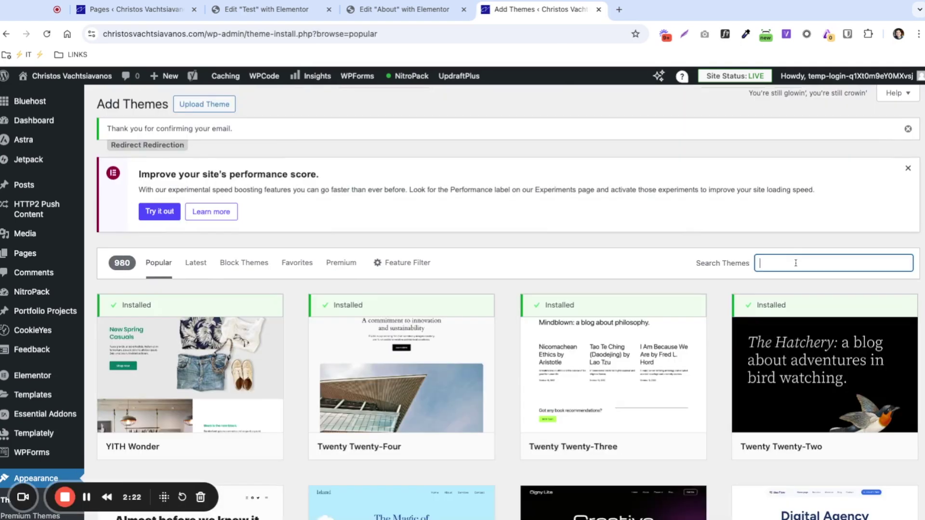
pyautogui.write('hello')
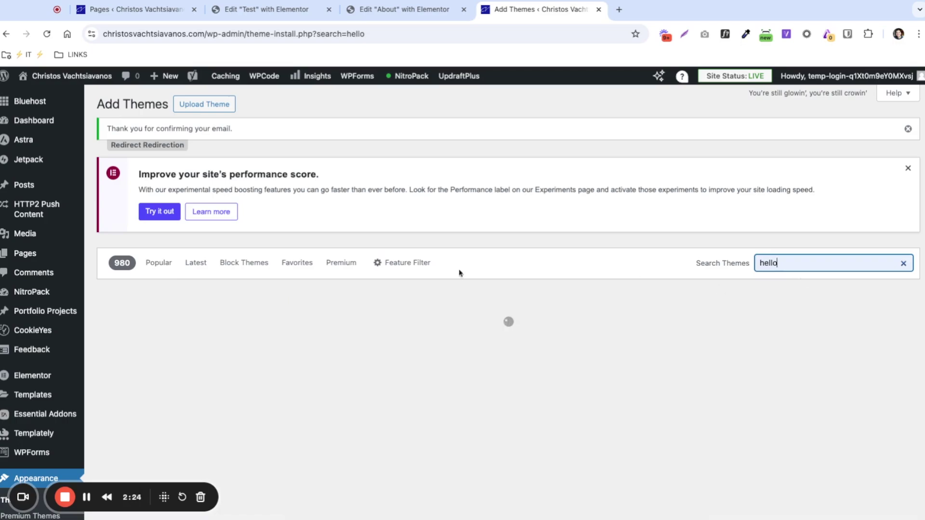
pyautogui.scroll(-5, 424, 366)
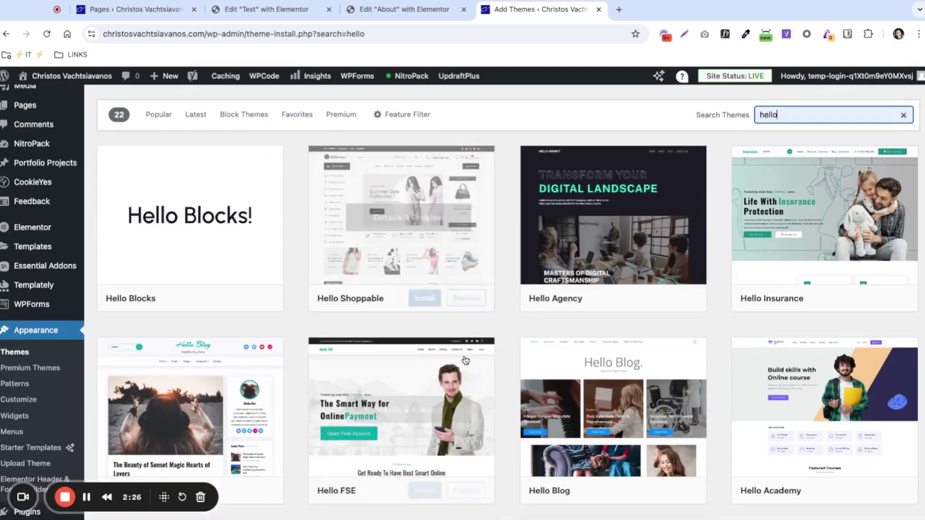
pyautogui.scroll(-10, 538, 347)
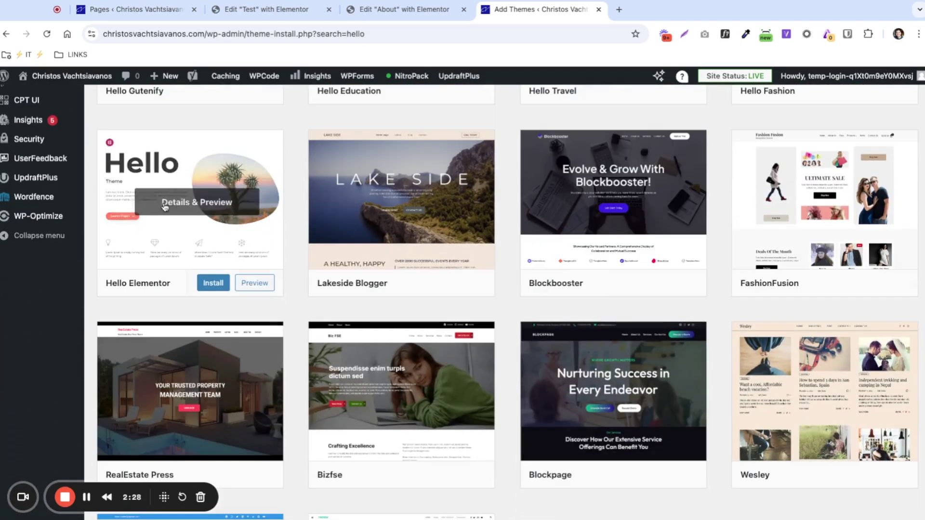
# Install and activate the Hello Elementor theme
pyautogui.click(205, 282)
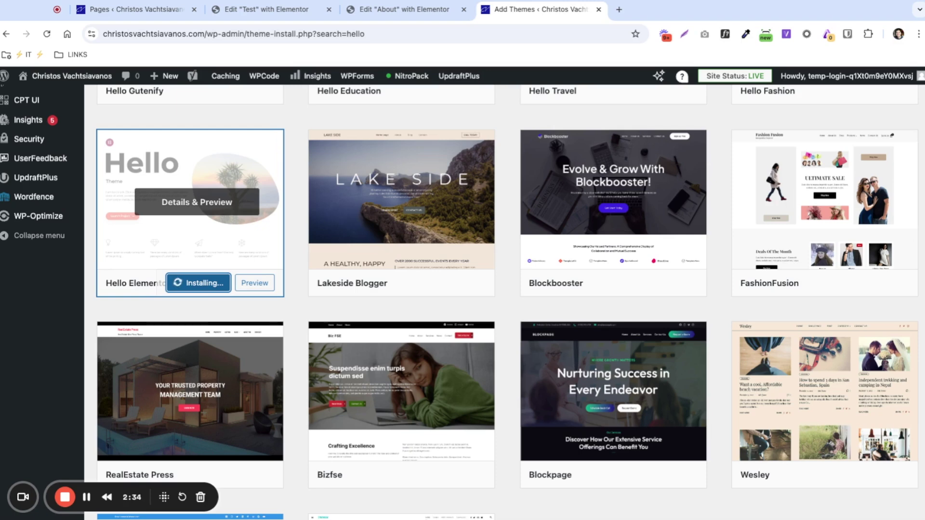
pyautogui.scroll(1, 289, 310)
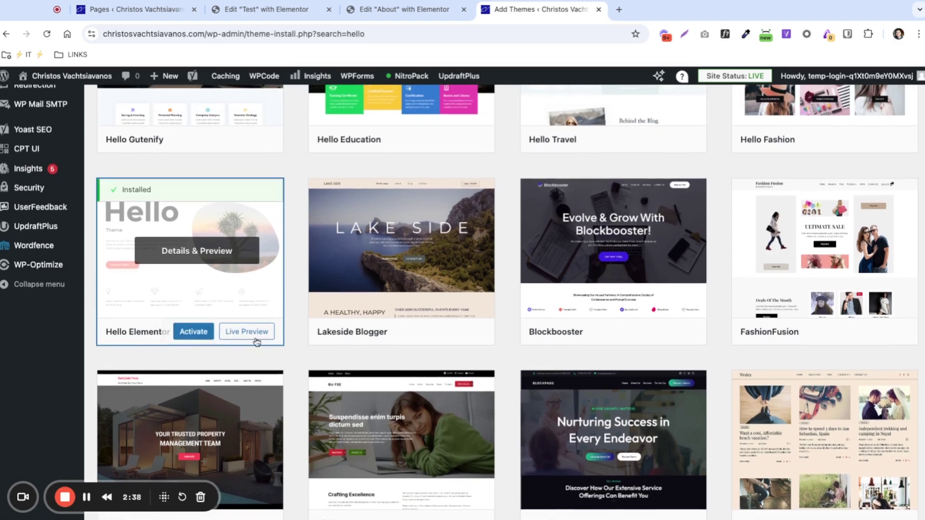
pyautogui.click(188, 331)
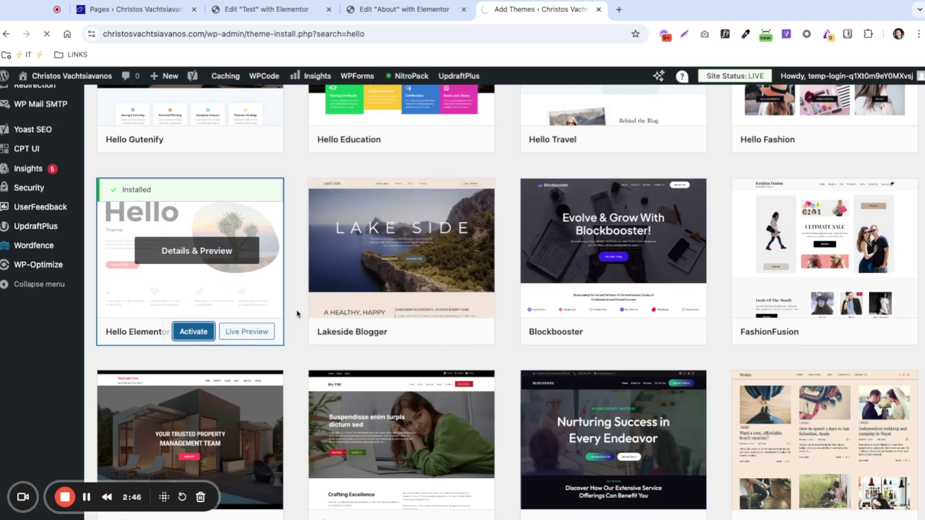
pyautogui.scroll(15, 293, 350)
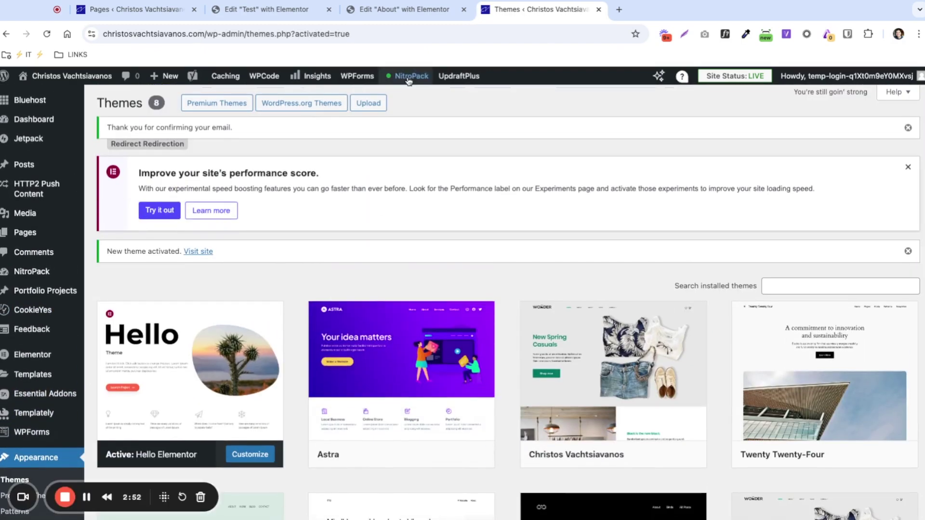
# Reload the Edit About with Elementor tab; it still fails with error 502
pyautogui.click(403, 15)
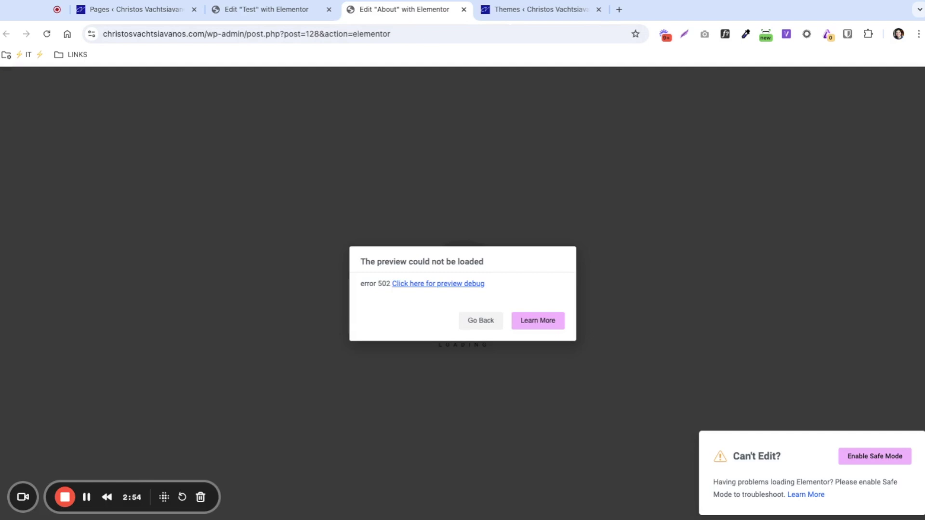
pyautogui.click(540, 9)
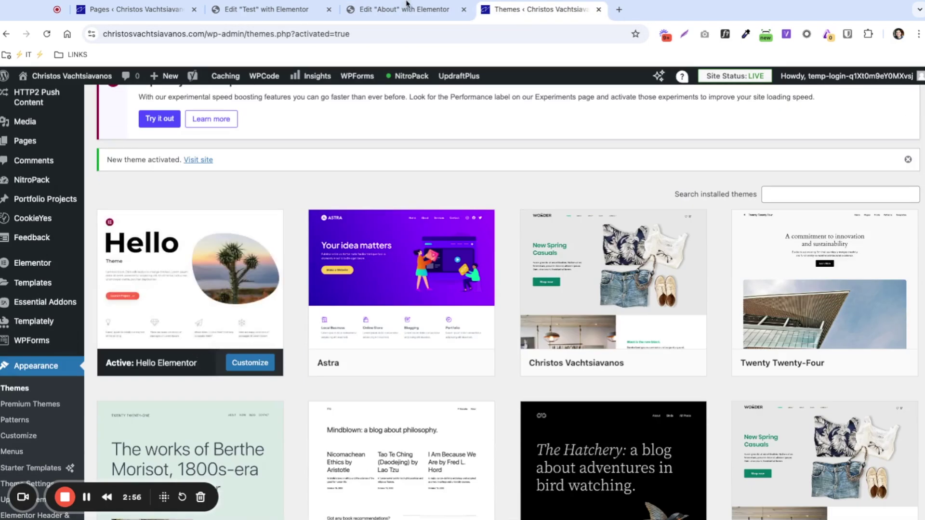
pyautogui.click(407, 6)
pyautogui.click(48, 35)
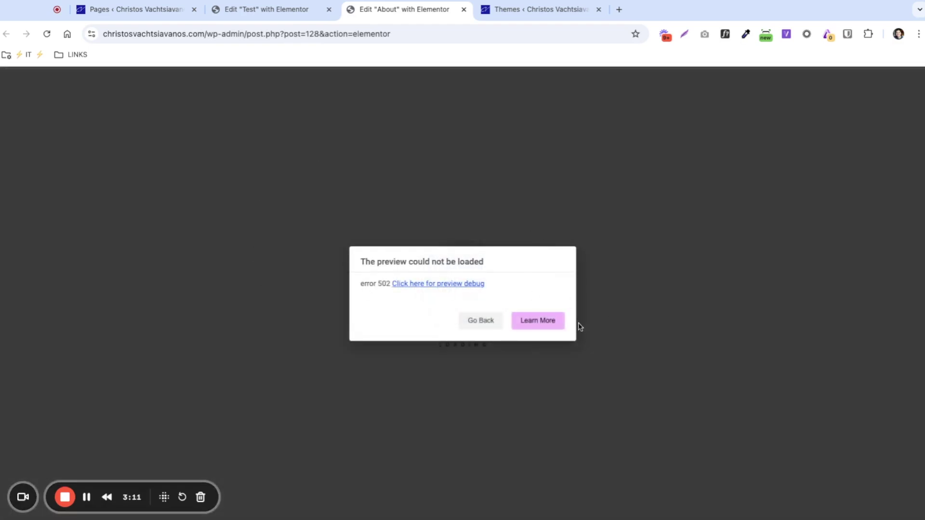
# Return to the Themes tab and open Elementor's Settings page
pyautogui.click(504, 10)
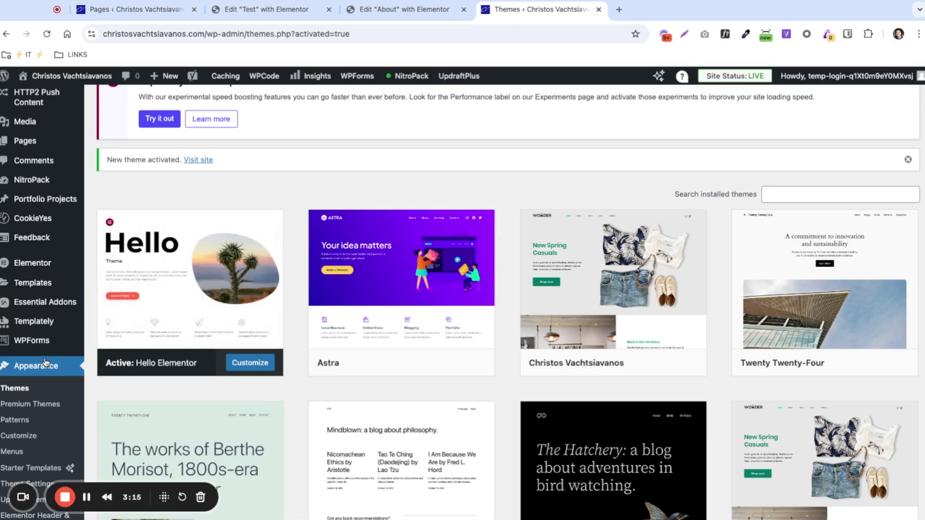
pyautogui.moveTo(16, 267)
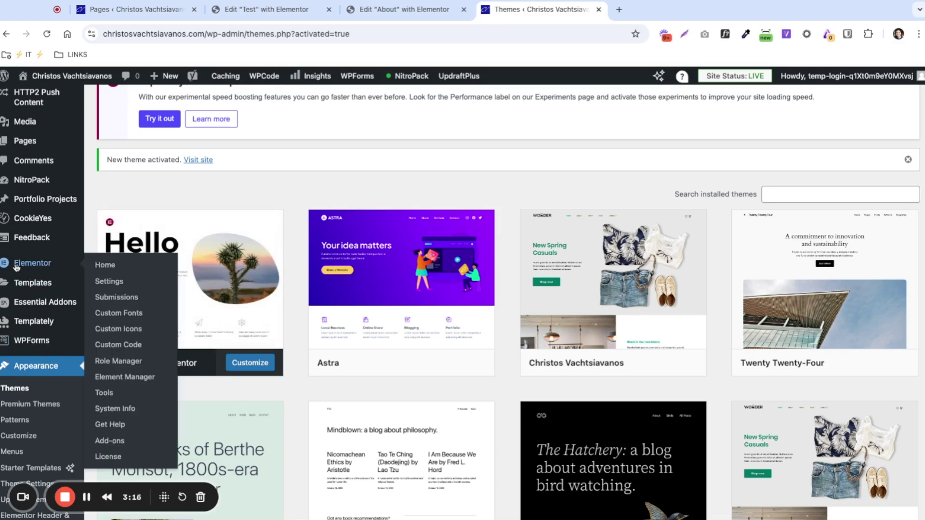
pyautogui.click(101, 283)
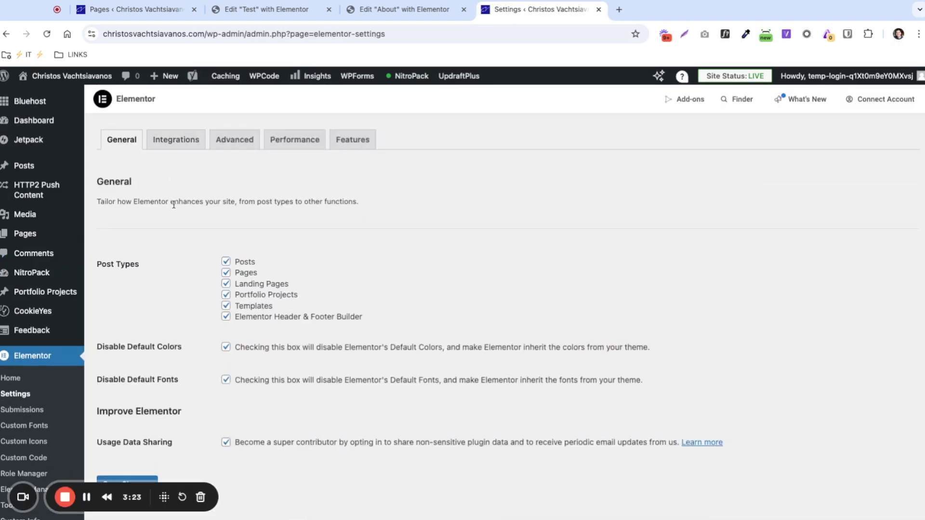
# Look through Elementor's Advanced settings
pyautogui.click(234, 144)
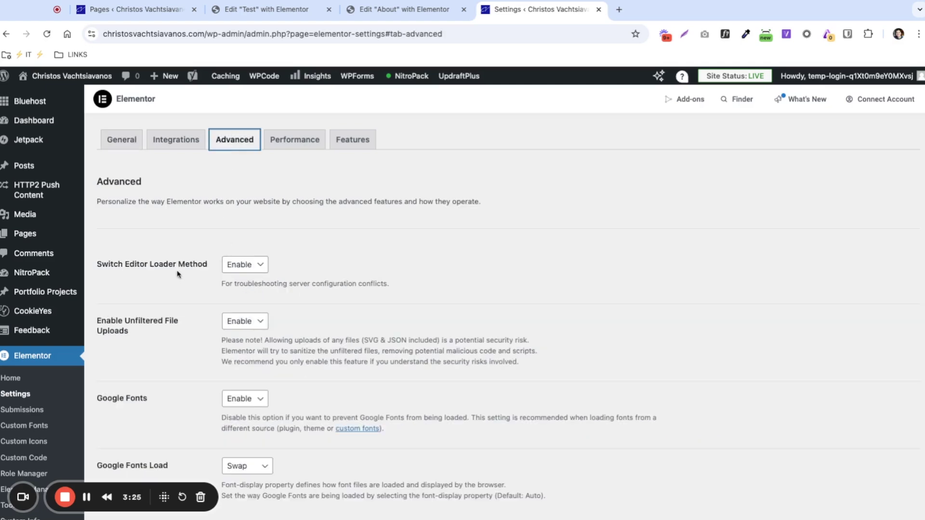
pyautogui.moveTo(97, 264); pyautogui.dragTo(190, 264)
pyautogui.scroll(-1, 323, 322)
pyautogui.scroll(-4, 318, 347)
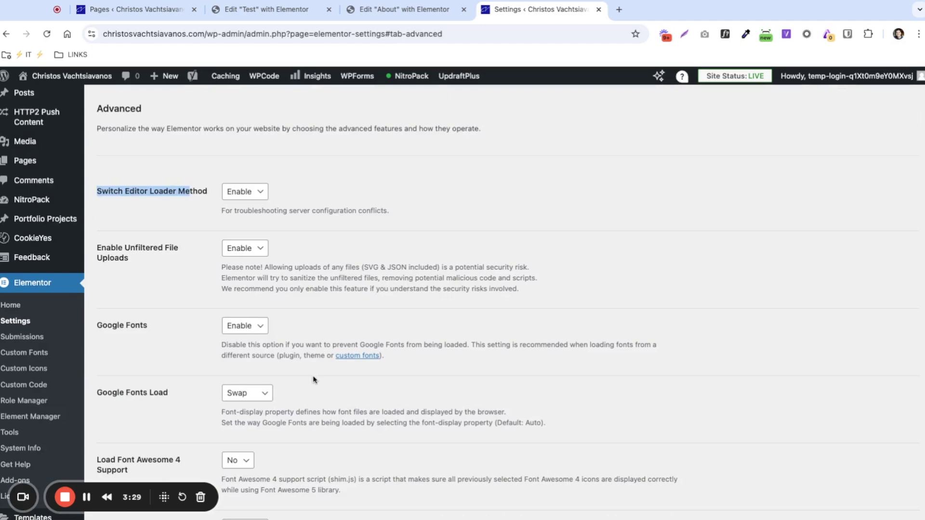
pyautogui.scroll(4, 314, 372)
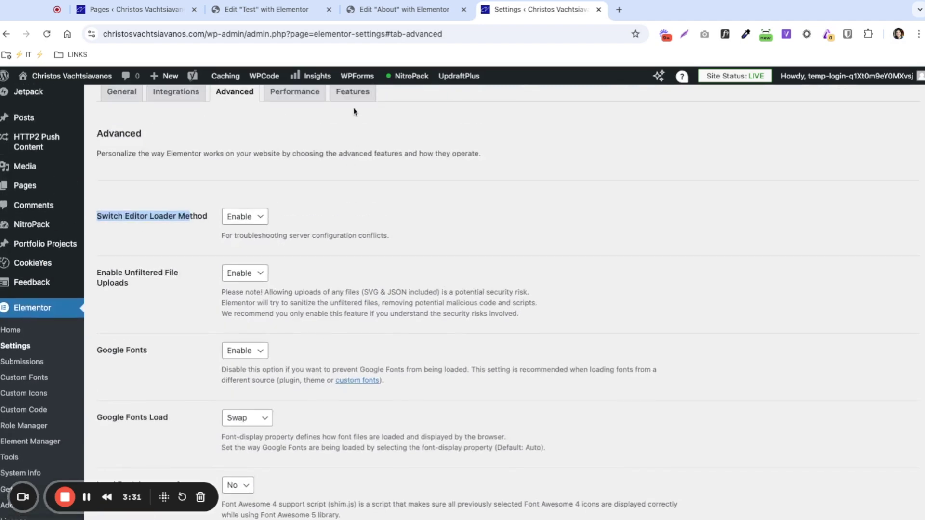
# Under Performance, disable Optimized Image Loading, Optimized Gutenberg Loading and Lazy Load Background Images
pyautogui.click(295, 92)
pyautogui.click(246, 286)
pyautogui.click(244, 295)
pyautogui.click(255, 345)
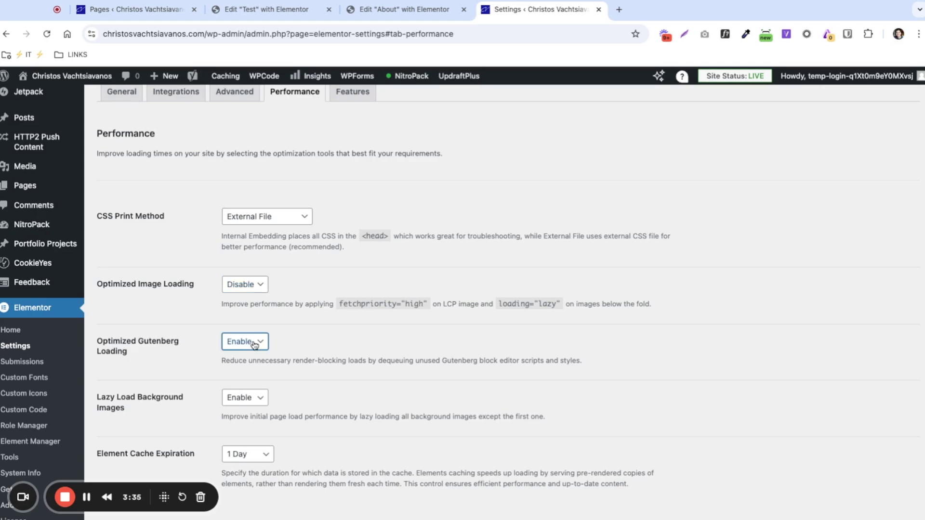
pyautogui.click(253, 353)
pyautogui.scroll(-2, 253, 353)
pyautogui.click(244, 329)
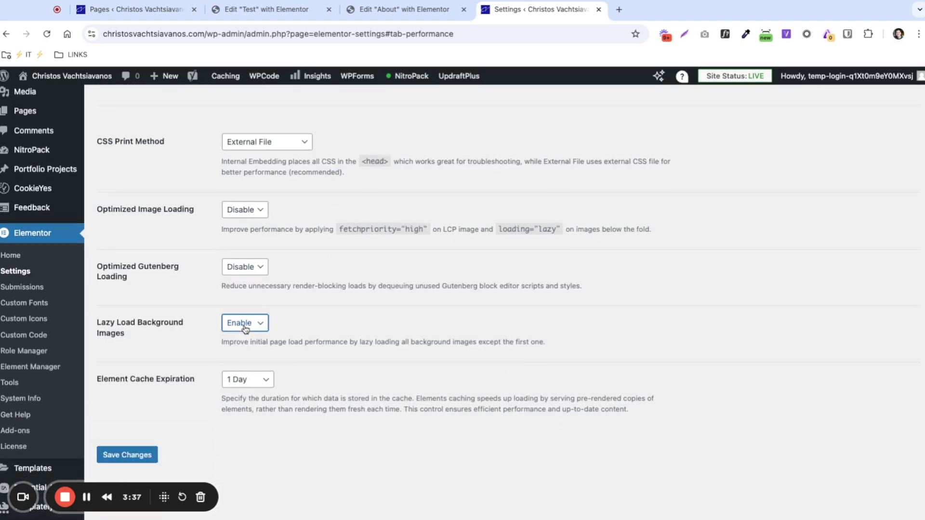
pyautogui.click(244, 337)
pyautogui.scroll(-1, 212, 366)
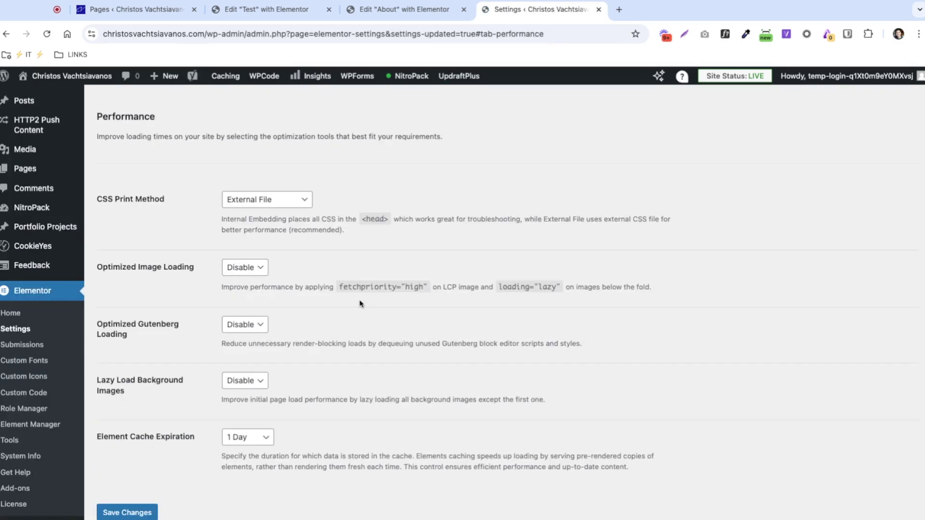
pyautogui.click(340, 141)
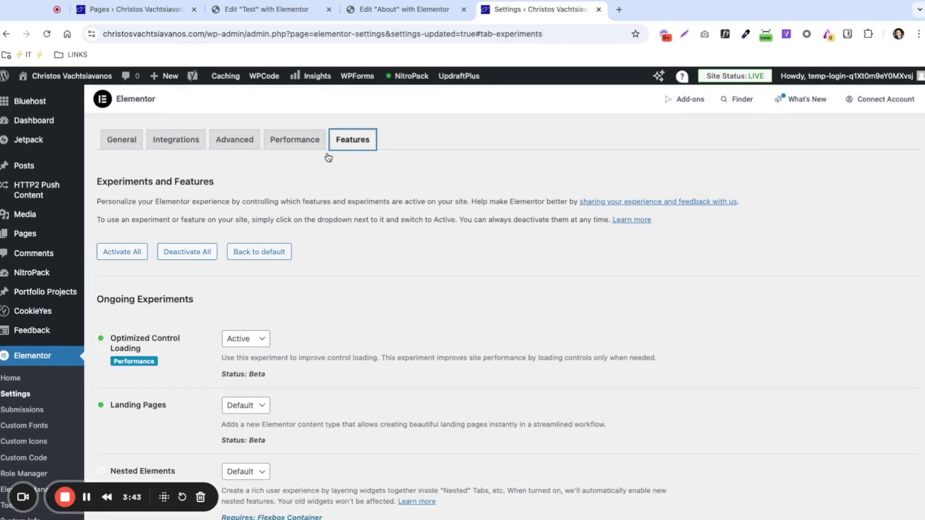
# Set Optimized Control Loading, Landing Pages and Element Caching experiments to Inactive
pyautogui.doubleClick(139, 300)
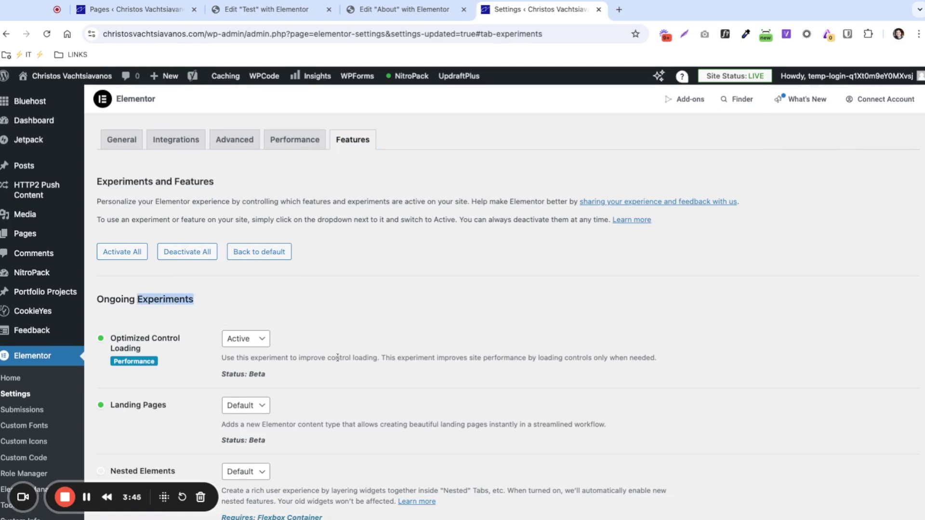
pyautogui.scroll(-3, 260, 221)
pyautogui.click(252, 207)
pyautogui.click(250, 228)
pyautogui.click(253, 279)
pyautogui.scroll(-4, 326, 380)
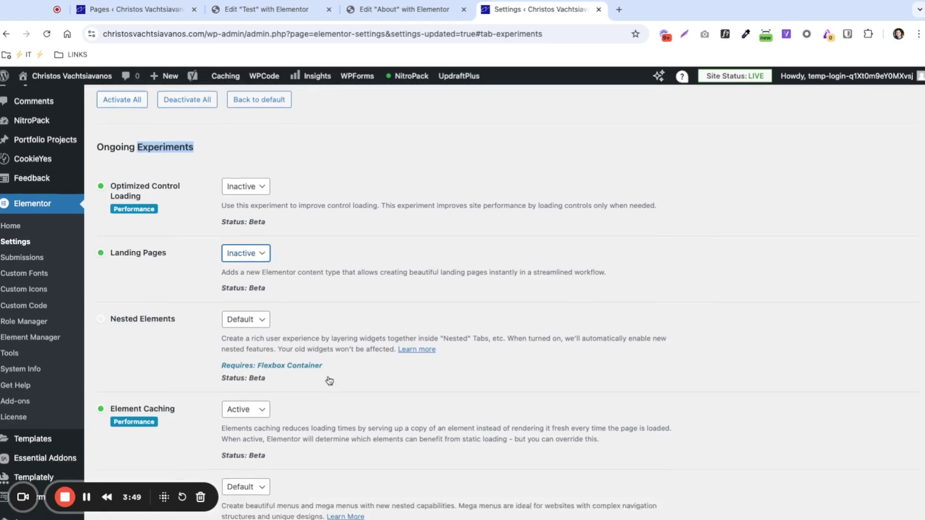
pyautogui.click(251, 254)
pyautogui.doubleClick(266, 280)
# Set Additional Custom Breakpoints, Upgrade Swiper Library, Default to New Theme Builder and Header & Footer to Inactive
pyautogui.scroll(-3, 299, 313)
pyautogui.scroll(-2, 297, 309)
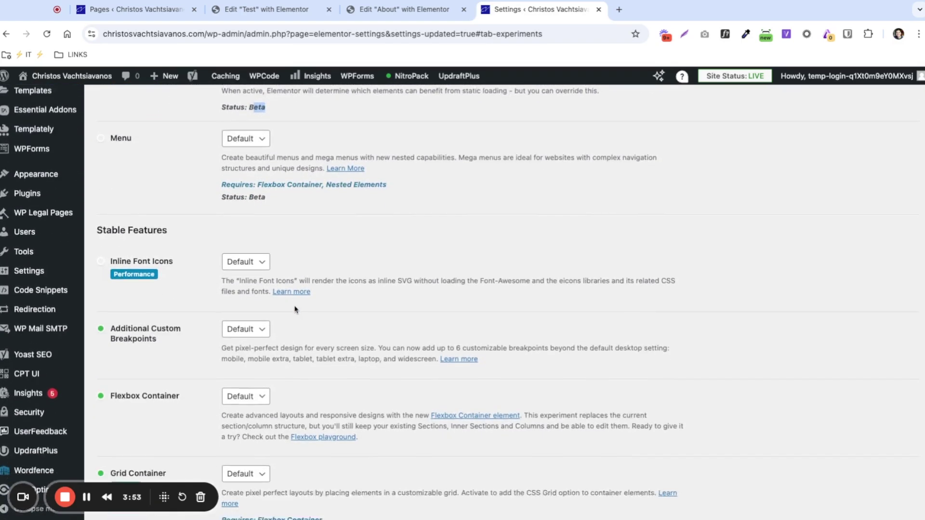
pyautogui.click(255, 249)
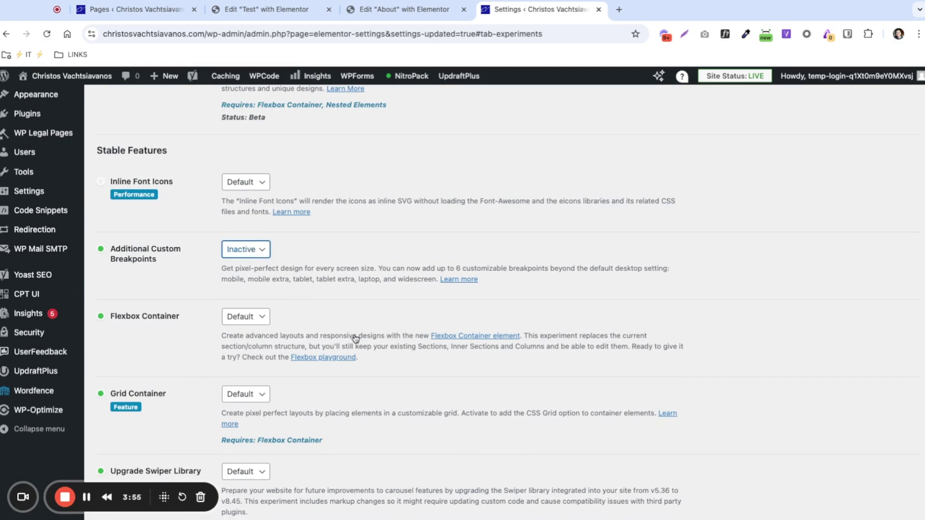
pyautogui.press('Down')
pyautogui.press('Down')
pyautogui.scroll(-3, 354, 336)
pyautogui.scroll(-2, 247, 305)
pyautogui.click(244, 251)
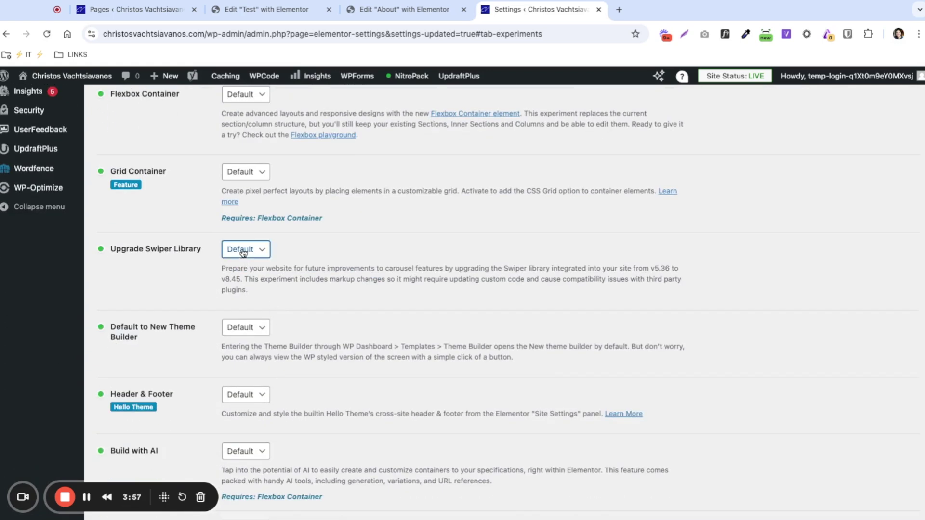
pyautogui.press('Down')
pyautogui.press('Down')
pyautogui.scroll(-3, 260, 260)
pyautogui.click(240, 203)
pyautogui.press('Down')
pyautogui.press('Down')
pyautogui.click(263, 274)
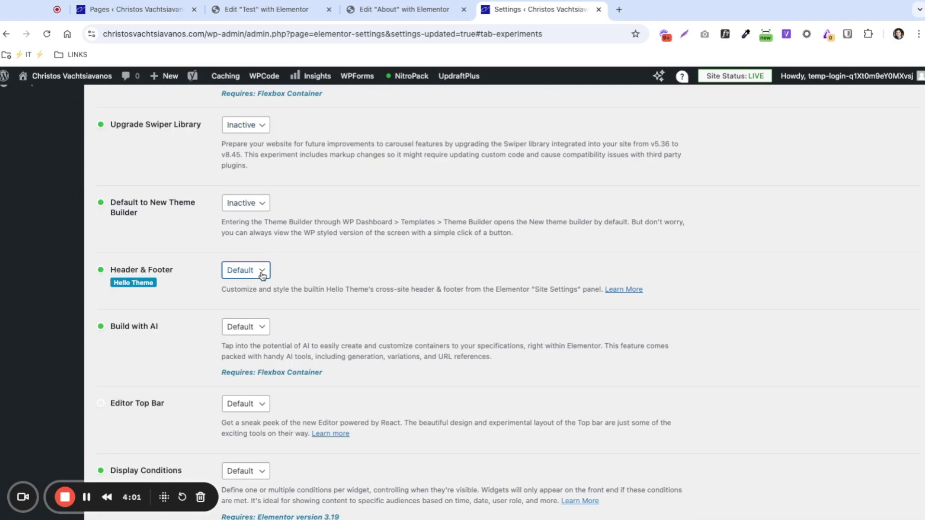
# Save the experiment settings and reload the About editor, which still shows error 502
pyautogui.scroll(-2, 321, 320)
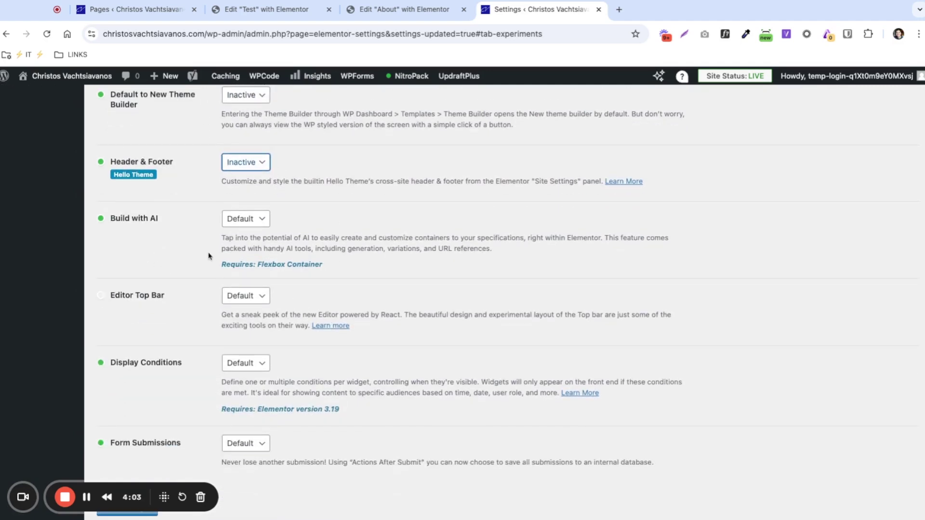
pyautogui.scroll(-1, 268, 335)
pyautogui.click(143, 462)
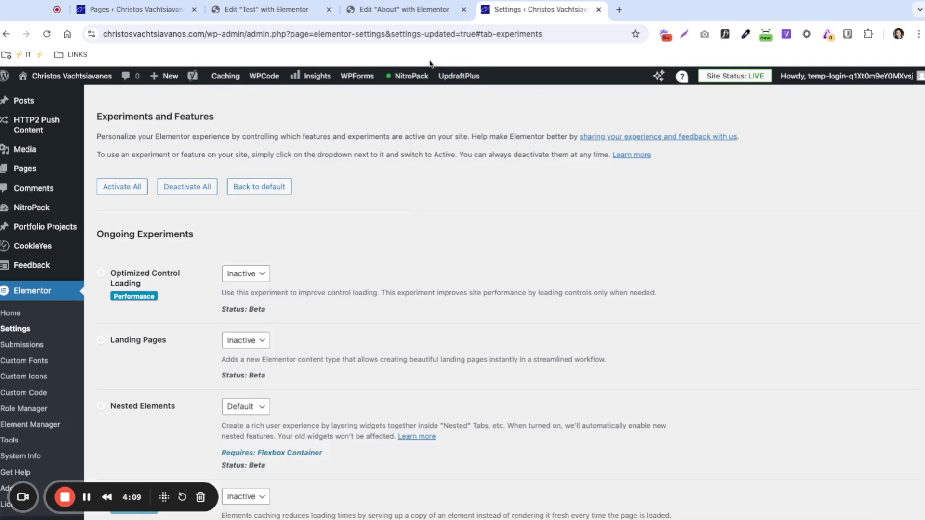
pyautogui.click(398, 11)
pyautogui.click(47, 35)
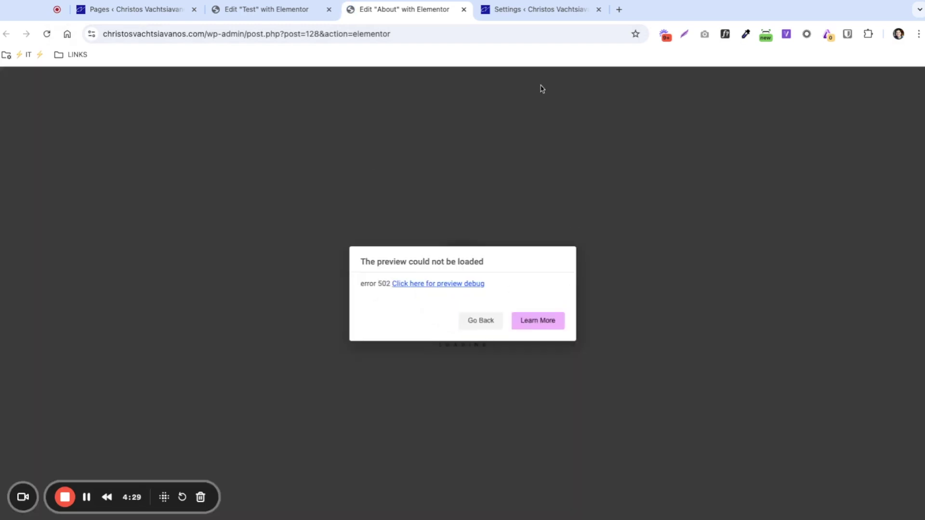
# Open the installed Plugins list and scroll down to its bottom
pyautogui.click(540, 12)
pyautogui.scroll(-6, 44, 371)
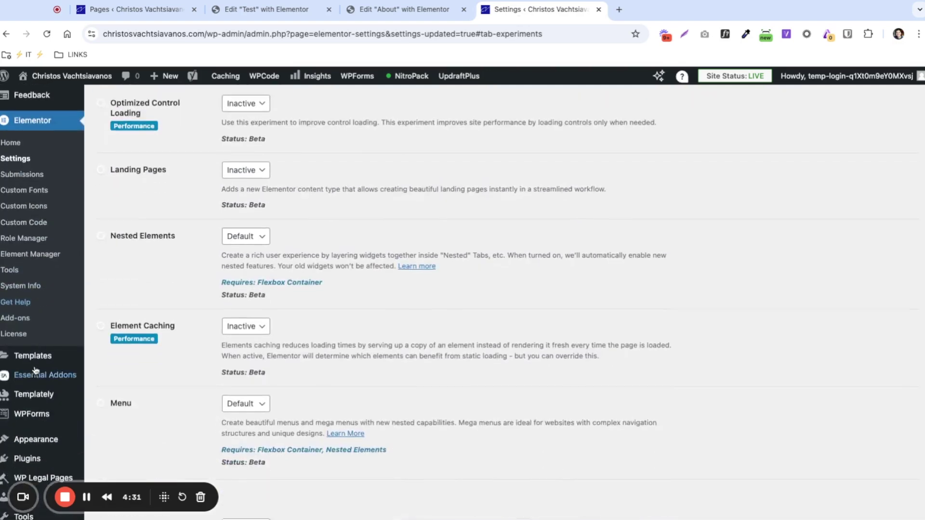
pyautogui.click(32, 348)
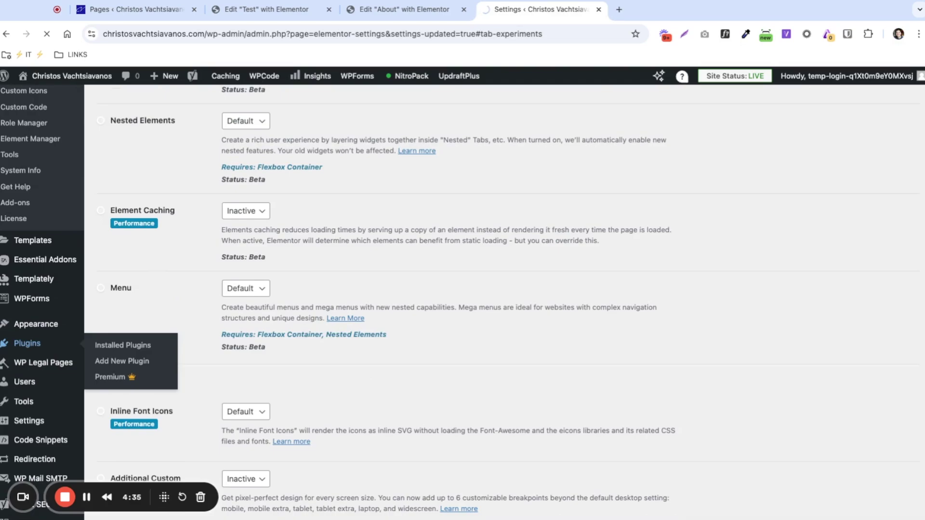
pyautogui.scroll(-5, 227, 407)
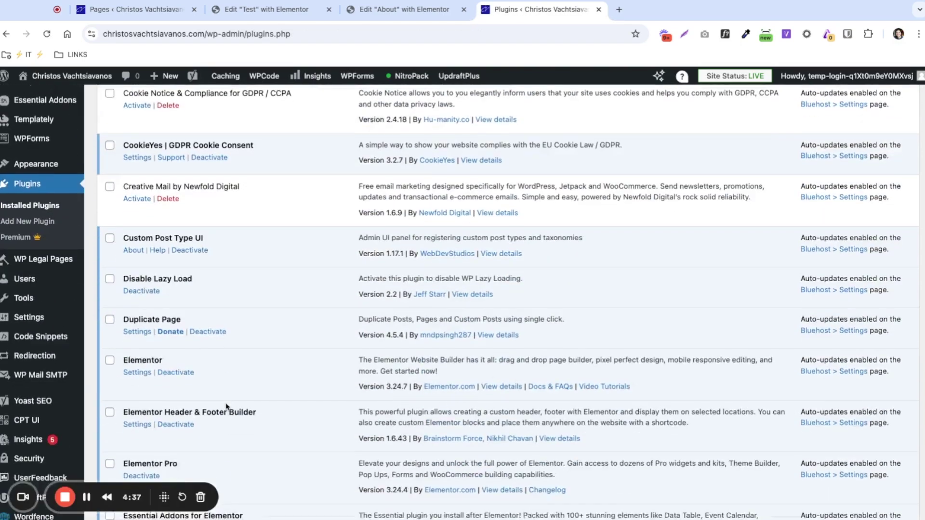
pyautogui.scroll(-20, 226, 407)
pyautogui.scroll(-15, 227, 407)
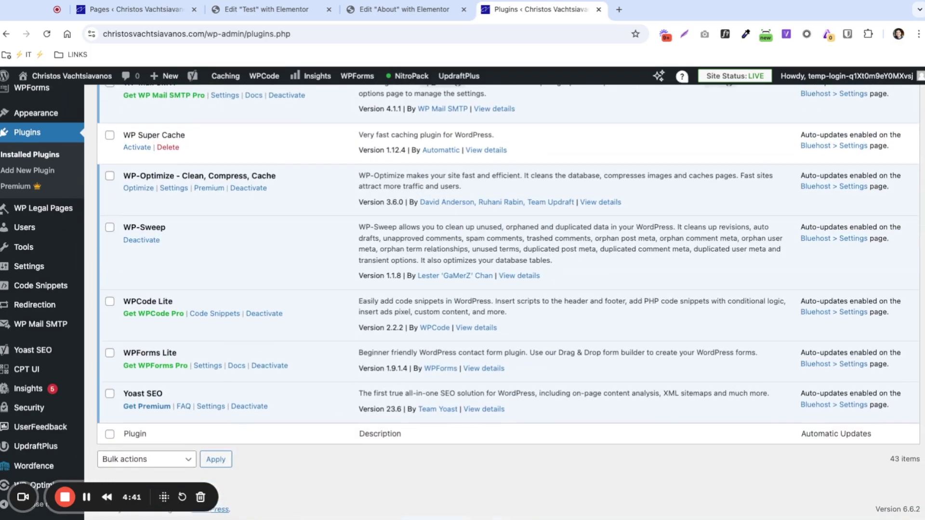
pyautogui.scroll(20, 217, 402)
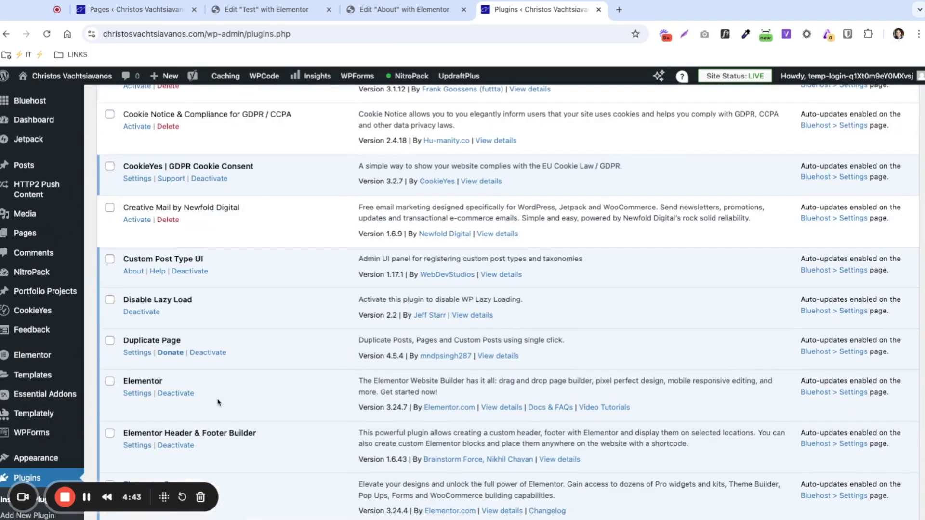
pyautogui.scroll(6, 218, 402)
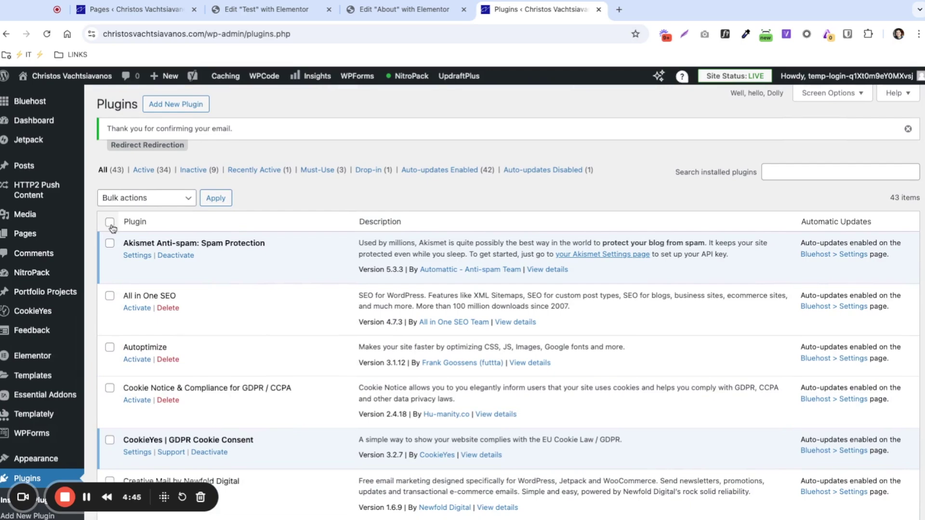
pyautogui.scroll(-10, 130, 249)
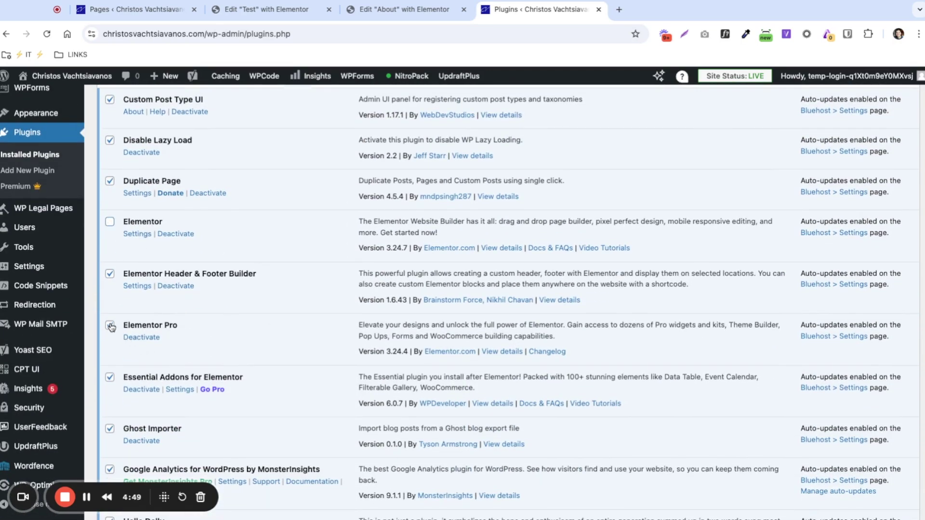
pyautogui.scroll(-14, 255, 380)
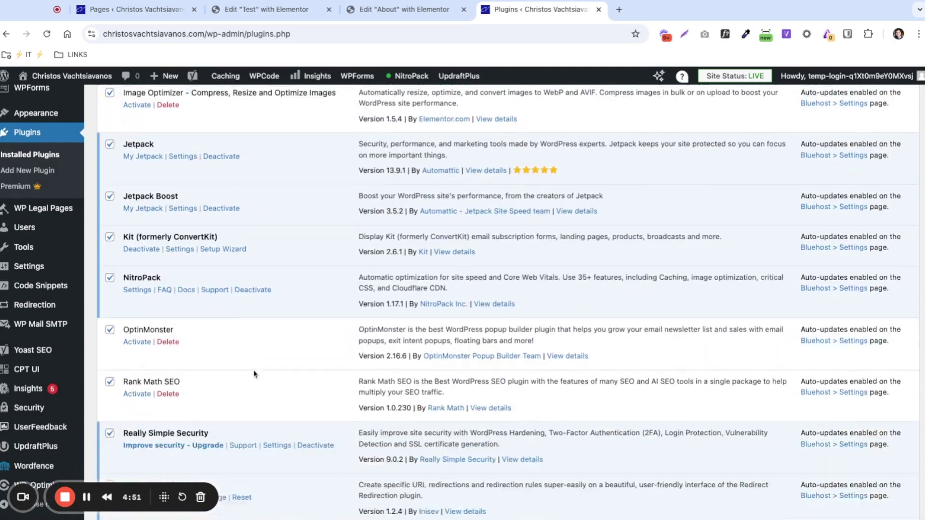
pyautogui.scroll(-7, 255, 377)
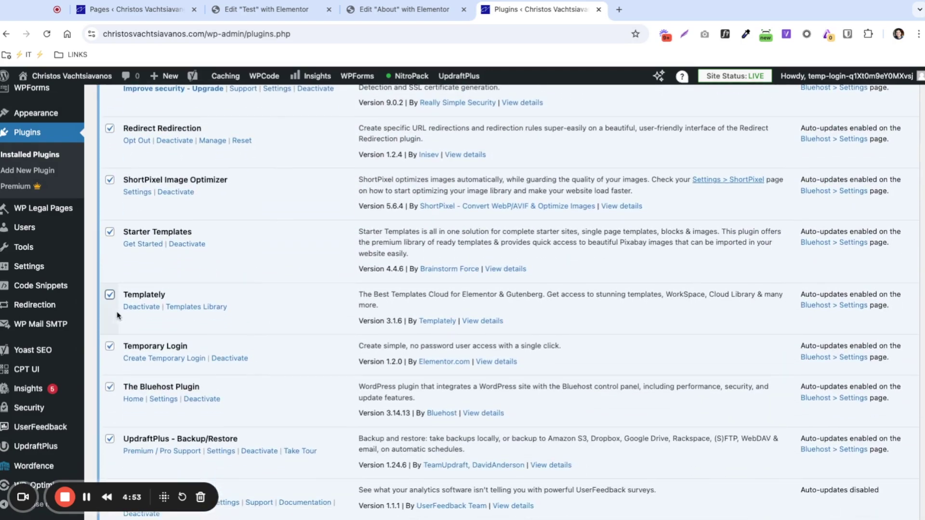
pyautogui.scroll(-10, 260, 349)
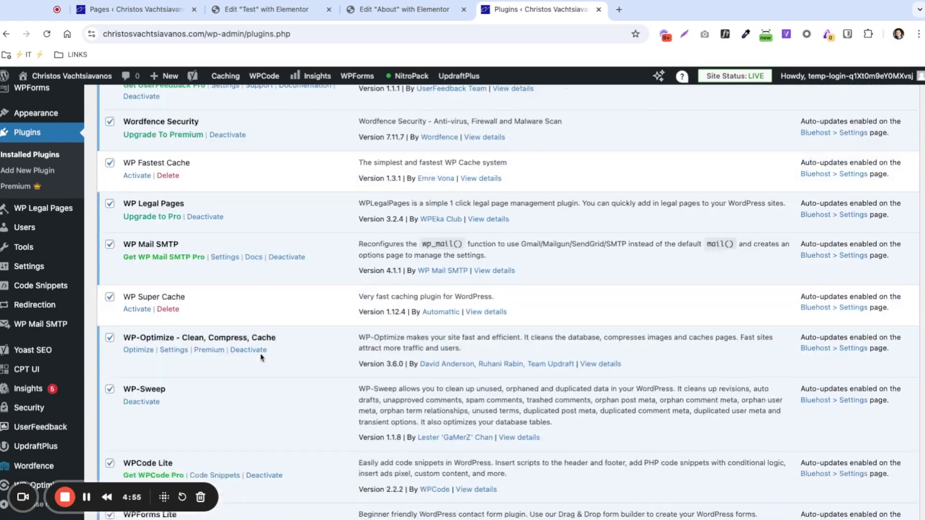
# Bulk-deactivate all the checked plugins with the Deactivate bulk action
pyautogui.click(167, 463)
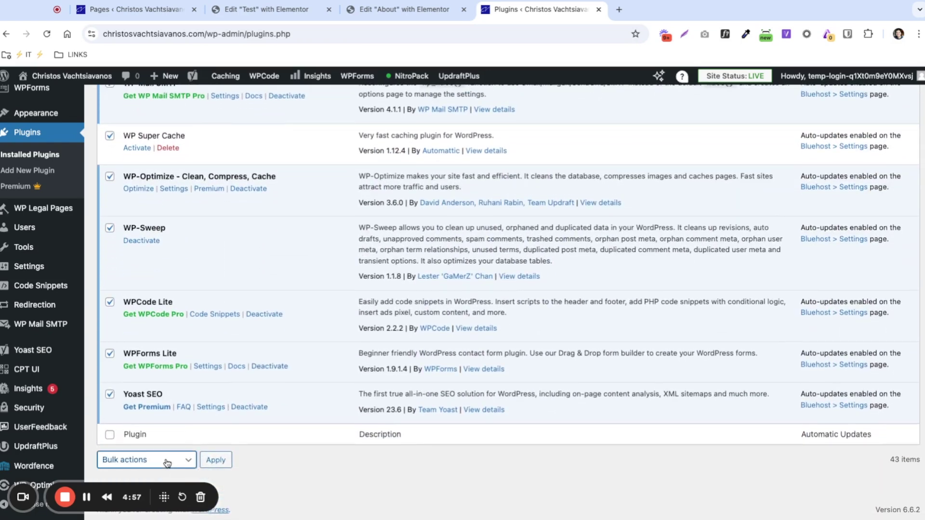
pyautogui.click(135, 461)
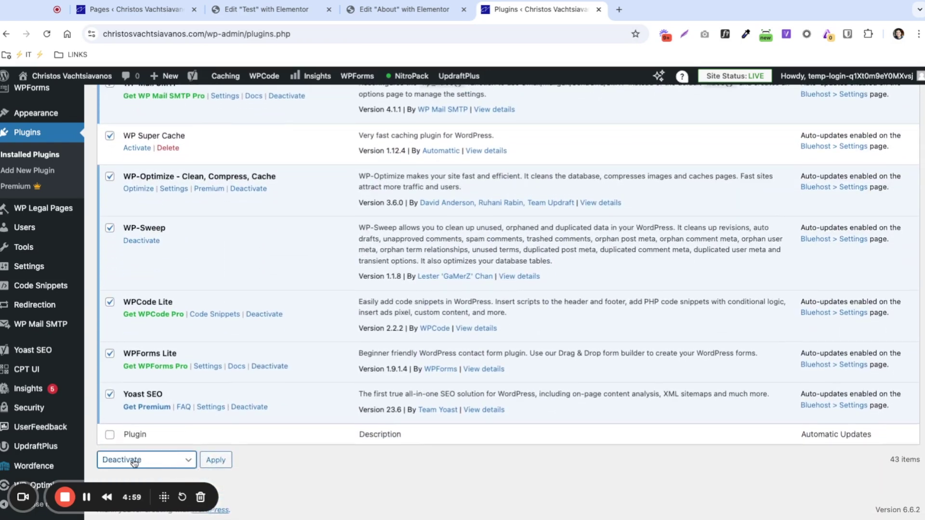
pyautogui.click(216, 462)
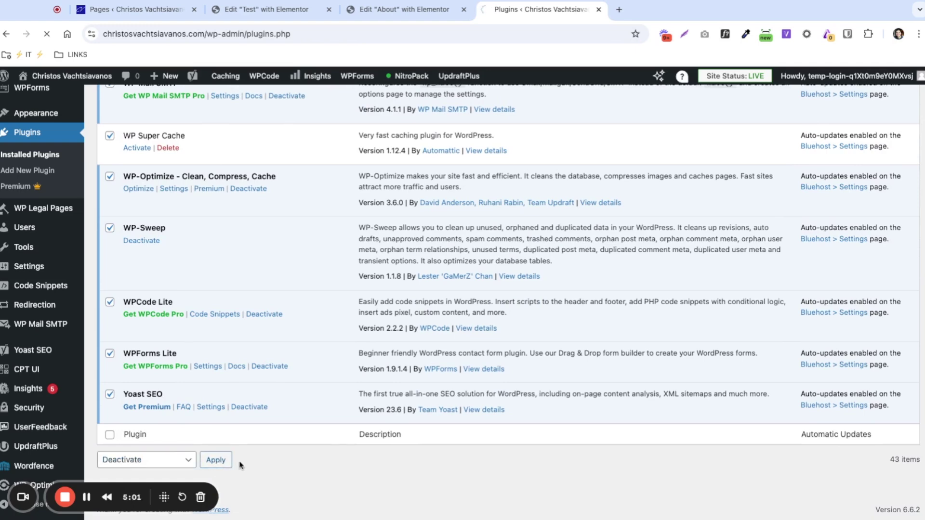
pyautogui.scroll(1, 344, 443)
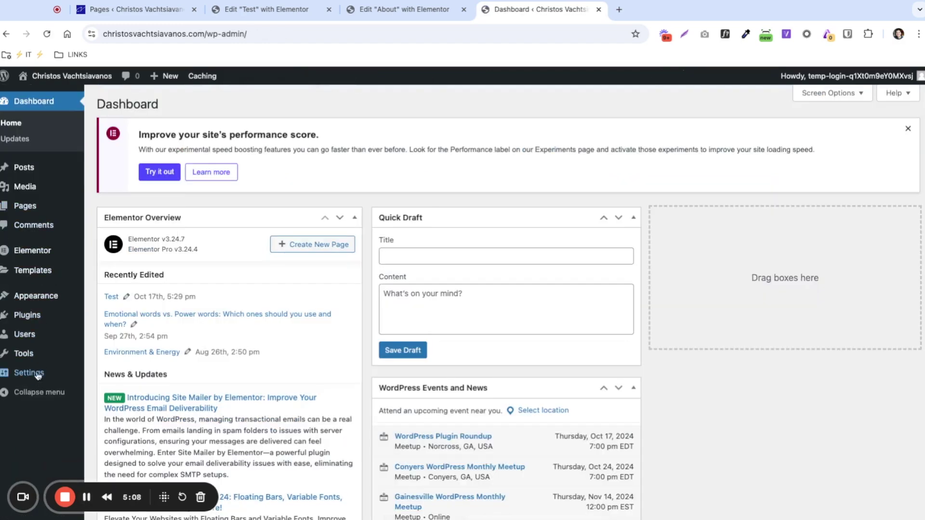
# Open the installed plugins list, then reload the About page's Elementor editor
pyautogui.click(25, 316)
pyautogui.scroll(-10, 273, 399)
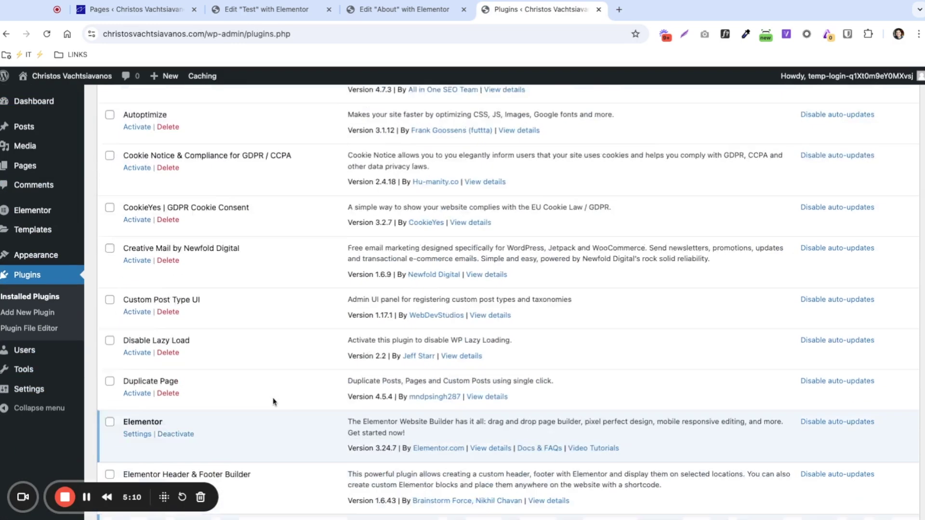
pyautogui.click(378, 10)
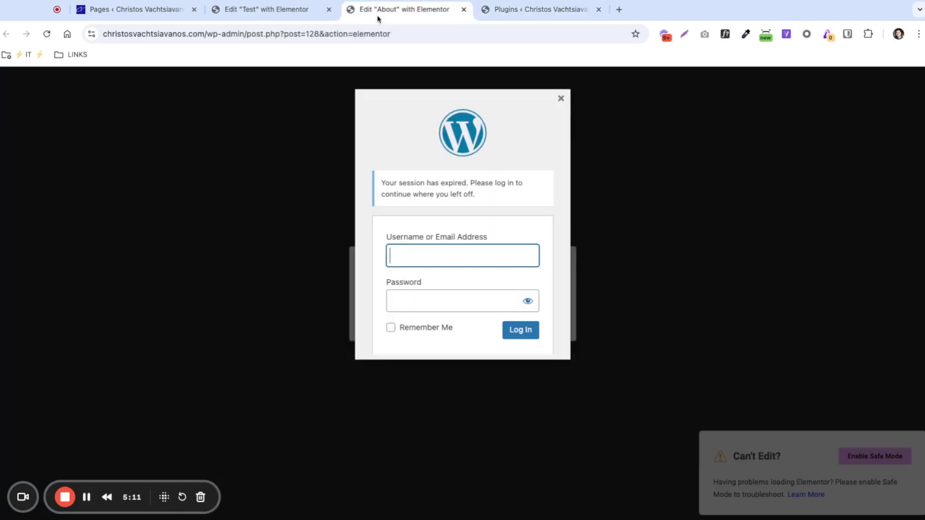
pyautogui.click(47, 35)
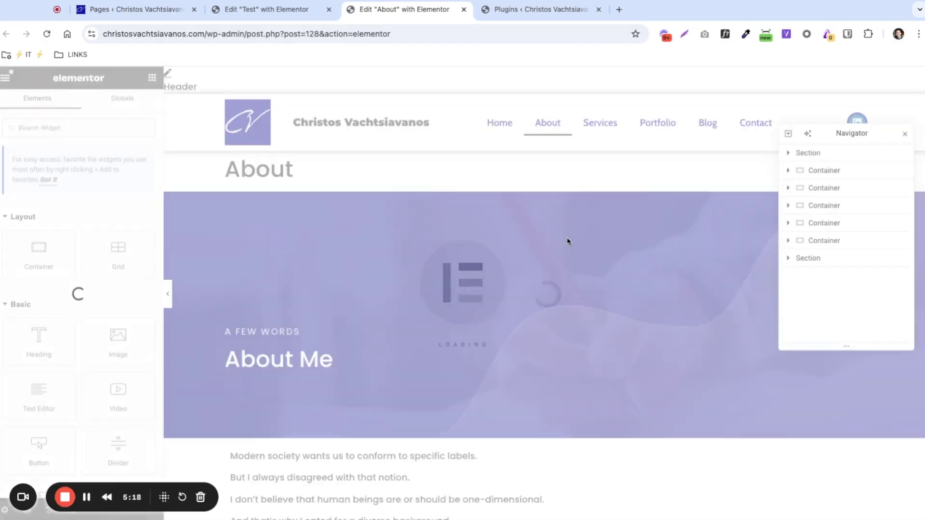
# Scroll through the loaded About page preview, then return to the installed plugins list
pyautogui.scroll(-5, 398, 405)
pyautogui.scroll(-20, 399, 404)
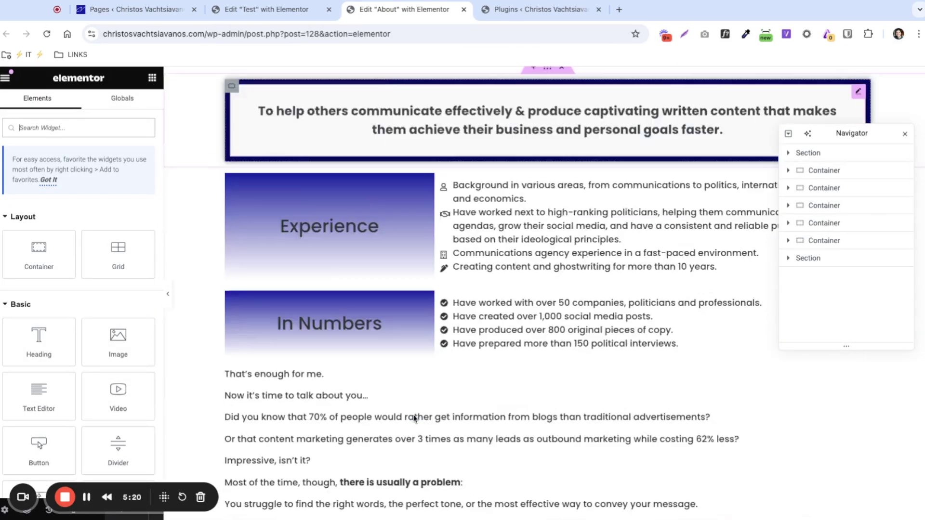
pyautogui.scroll(-4, 413, 418)
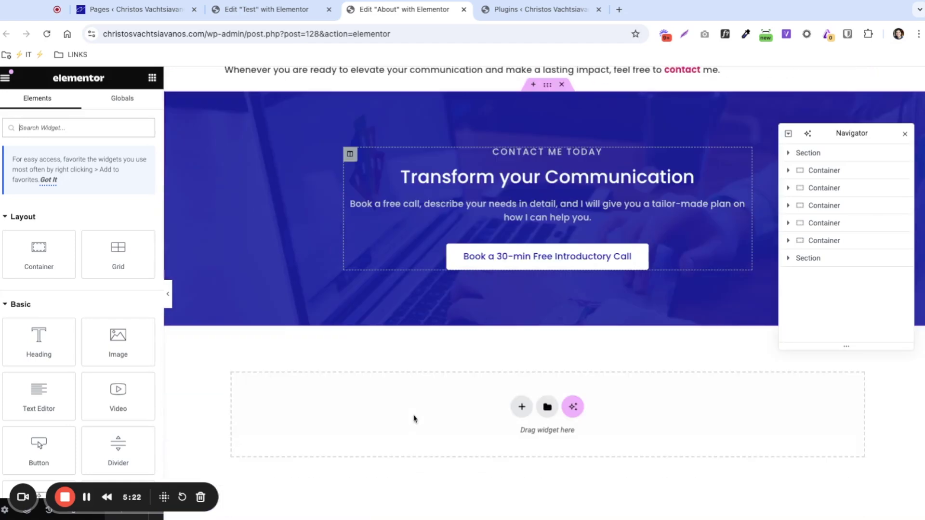
pyautogui.scroll(20, 413, 418)
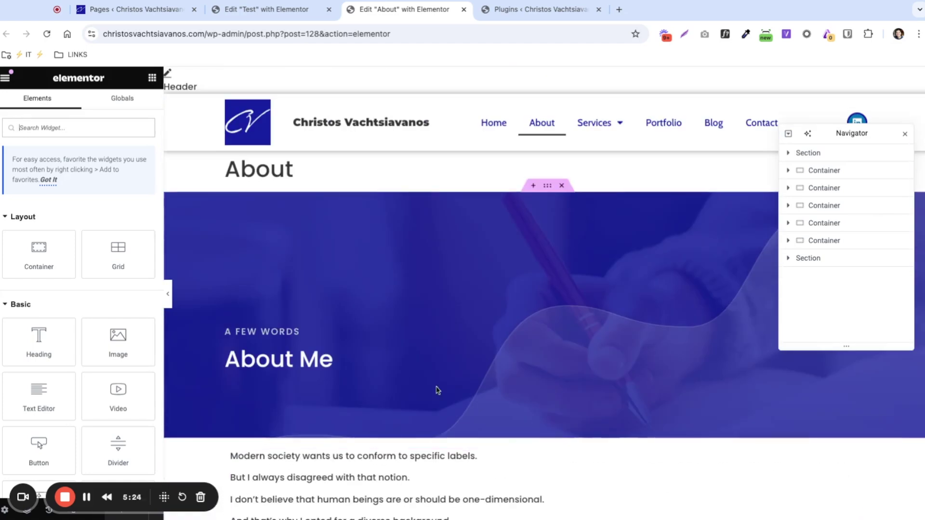
pyautogui.click(525, 15)
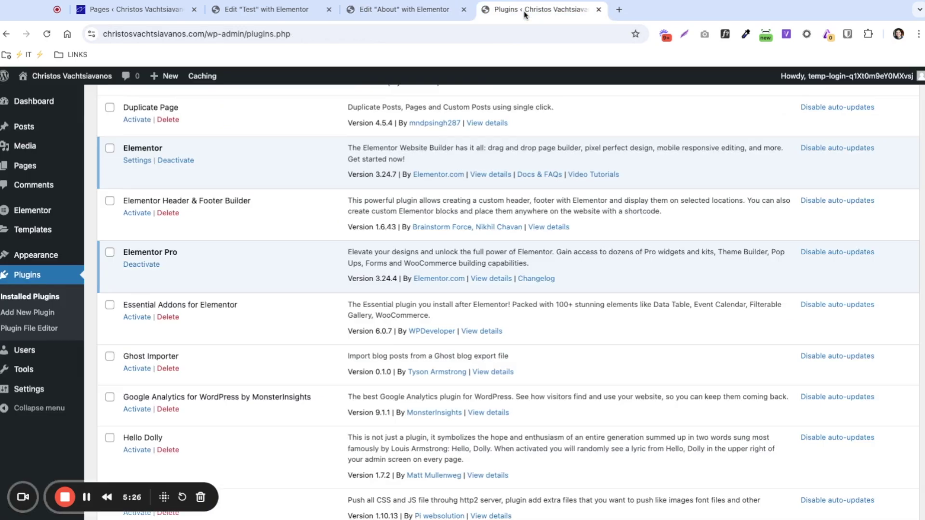
# Activate the Astra theme under Appearance > Themes, then reload the About page editor to check it
pyautogui.scroll(9, 303, 299)
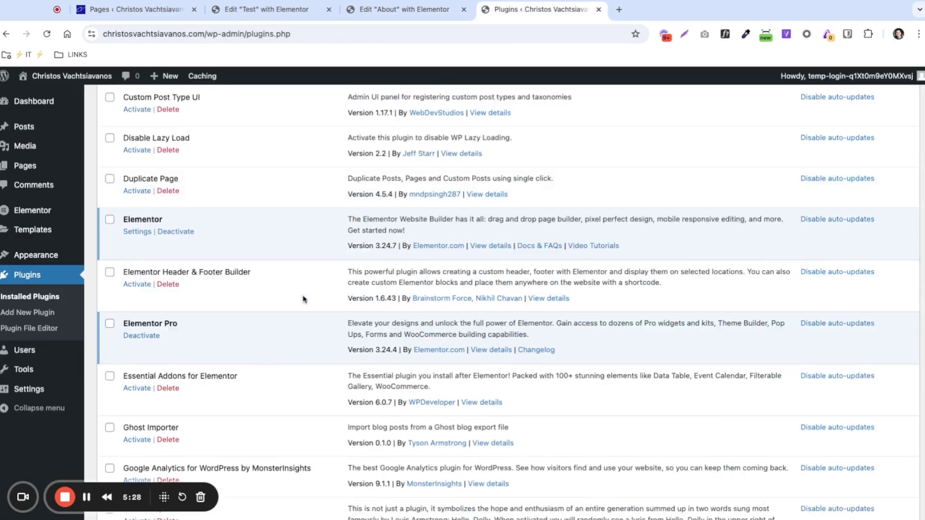
pyautogui.scroll(1, 303, 299)
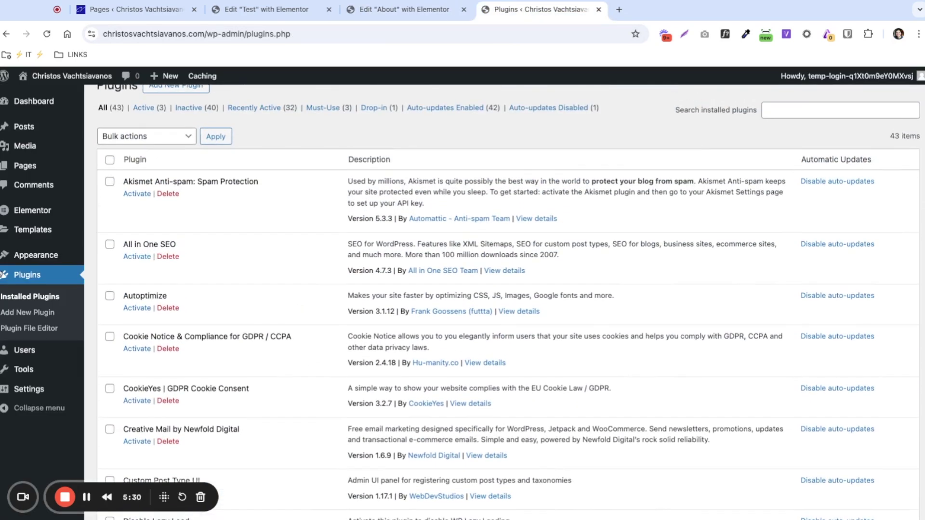
pyautogui.moveTo(46, 256)
pyautogui.click(99, 259)
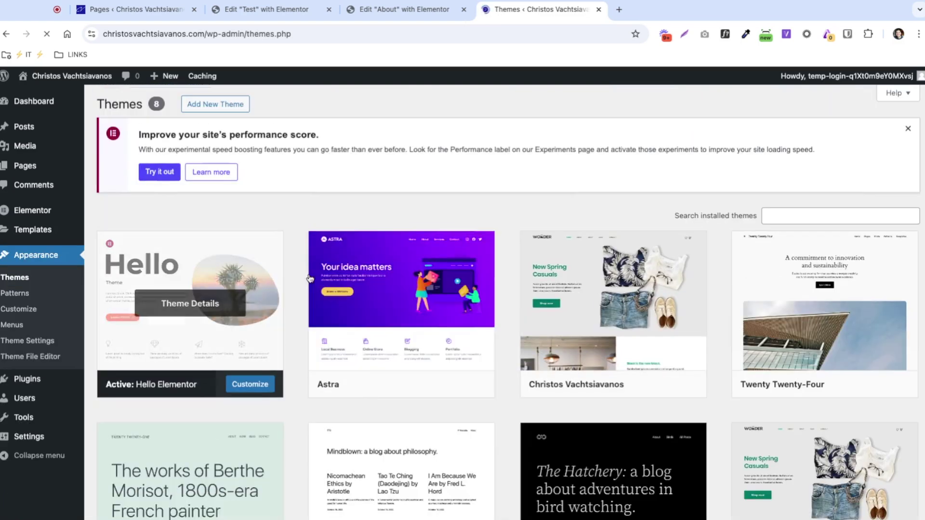
pyautogui.moveTo(410, 385)
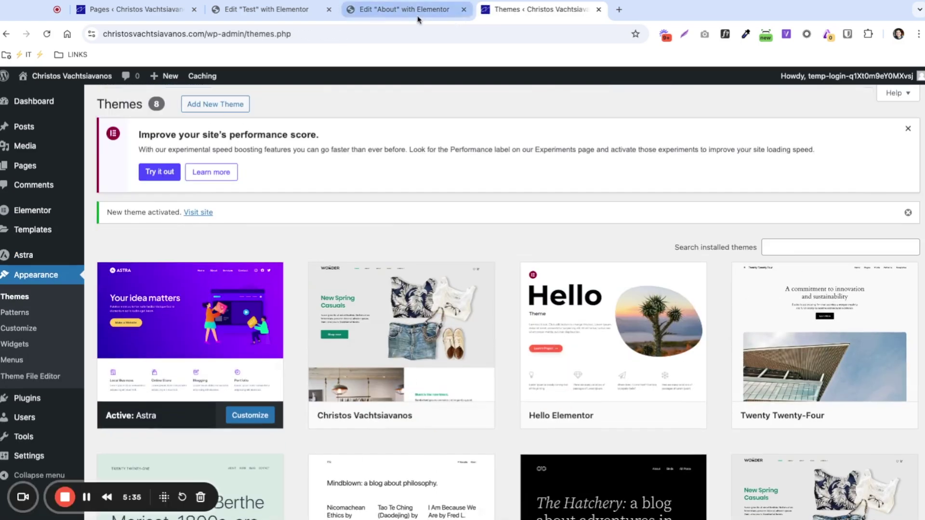
pyautogui.click(418, 17)
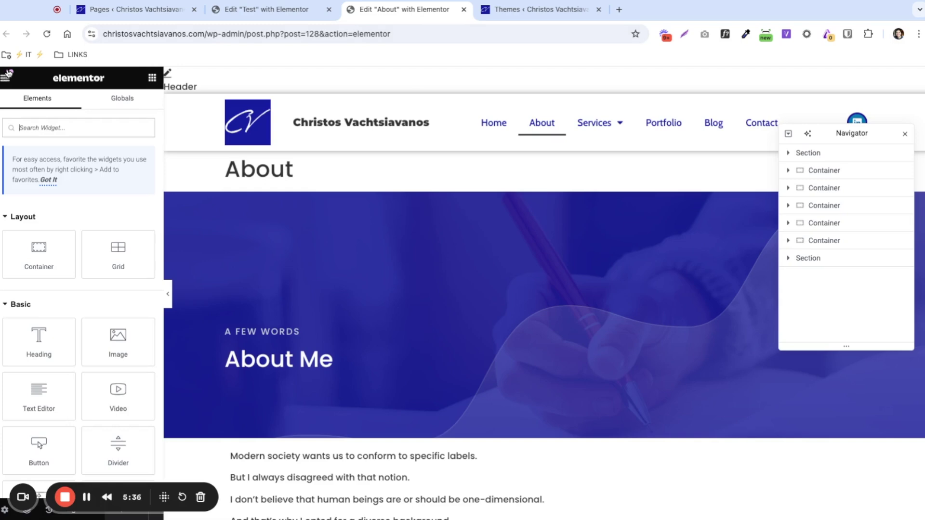
pyautogui.click(48, 35)
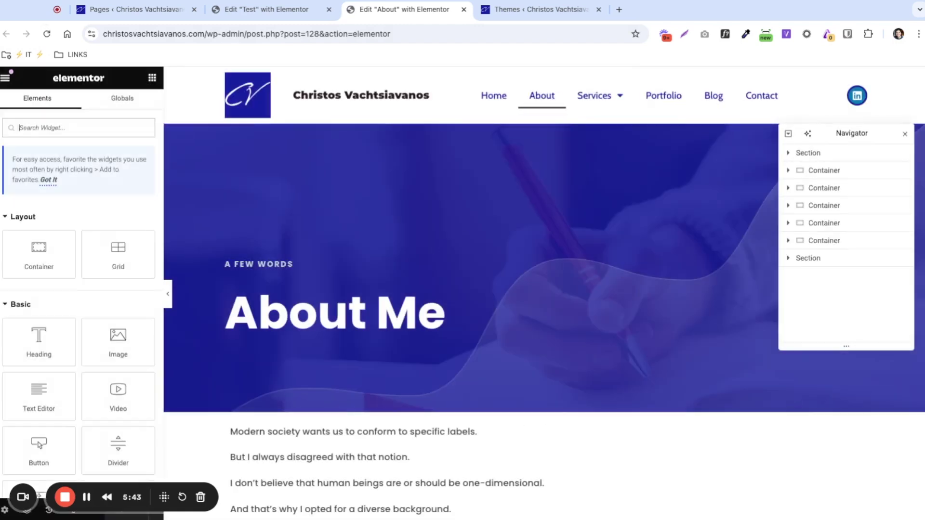
pyautogui.click(533, 14)
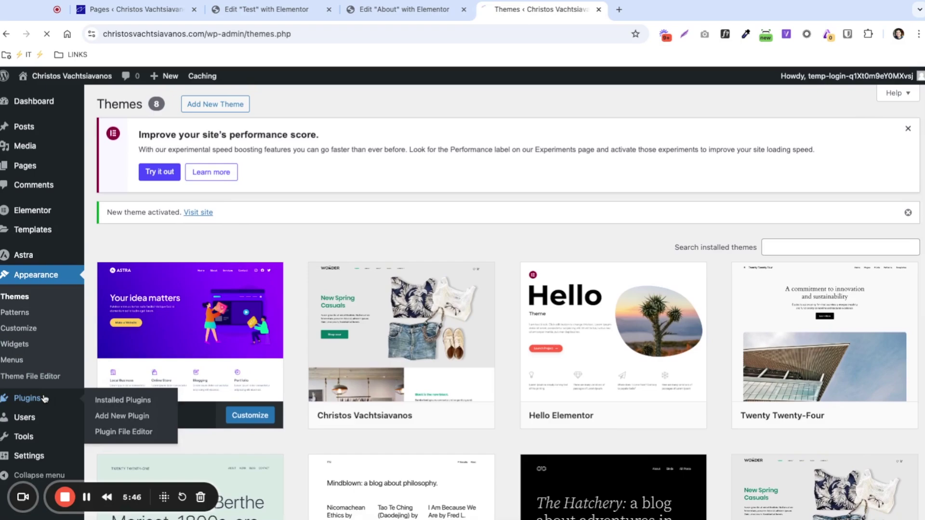
# On the installed plugins list, tick WPForms Lite for reactivation
pyautogui.click(27, 398)
pyautogui.scroll(-20, 326, 374)
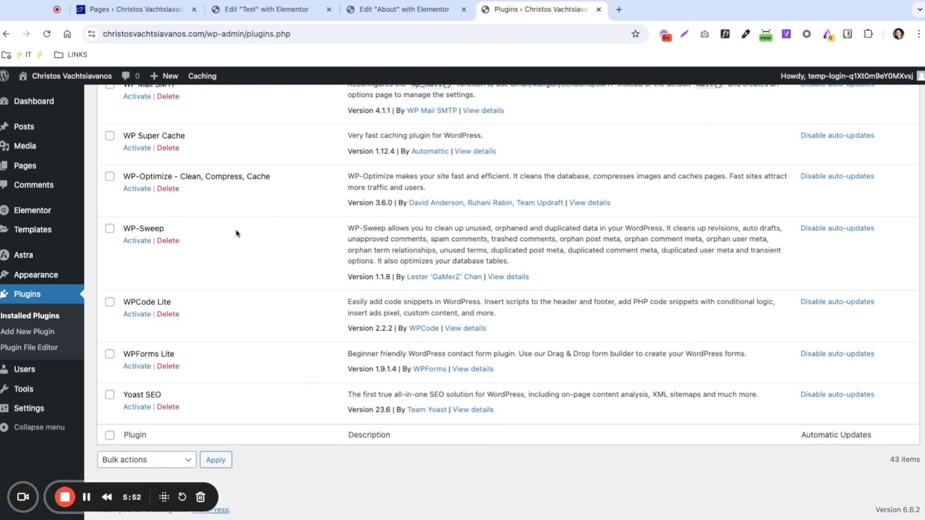
pyautogui.click(110, 354)
pyautogui.scroll(2, 297, 348)
pyautogui.scroll(3, 296, 348)
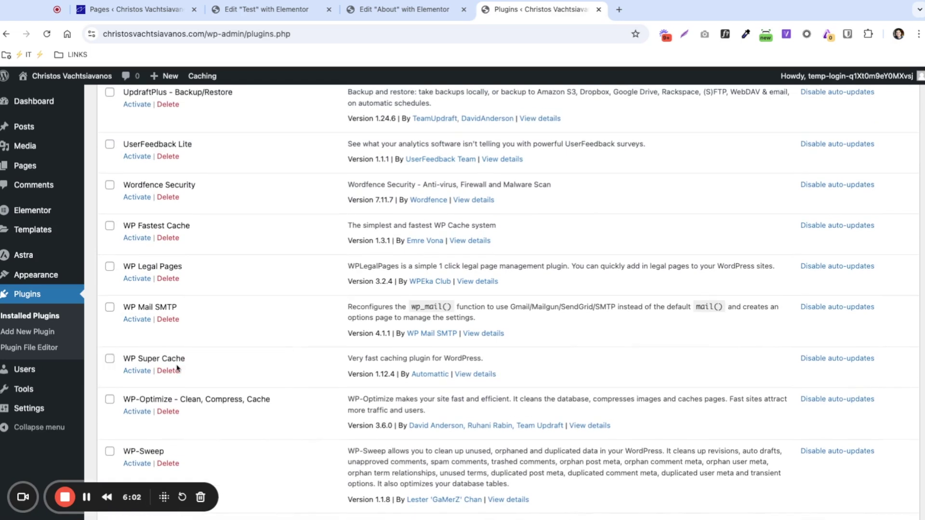
pyautogui.scroll(1, 202, 333)
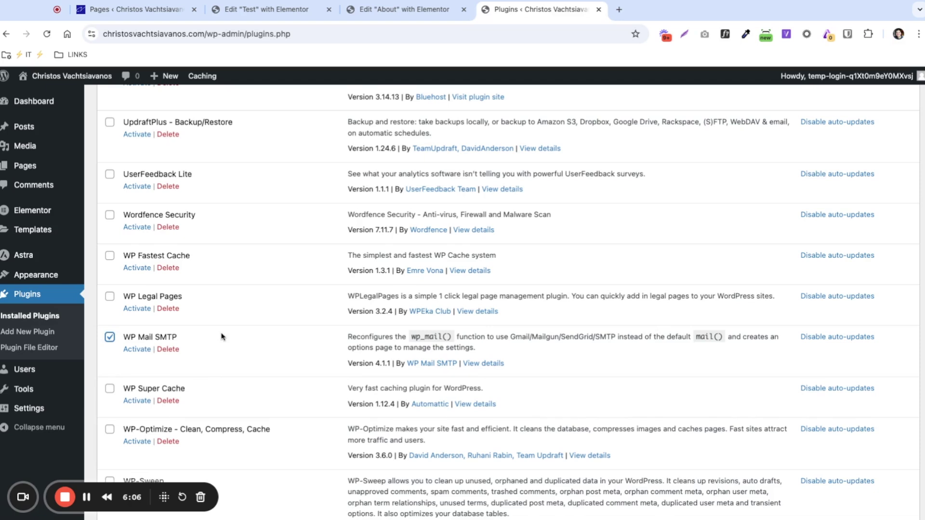
pyautogui.scroll(2, 222, 336)
pyautogui.scroll(1, 113, 318)
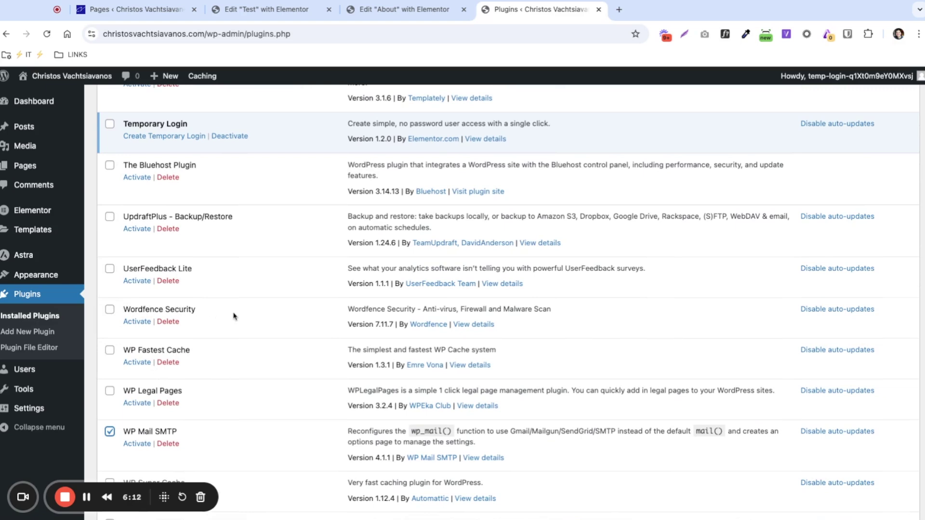
pyautogui.scroll(1, 236, 317)
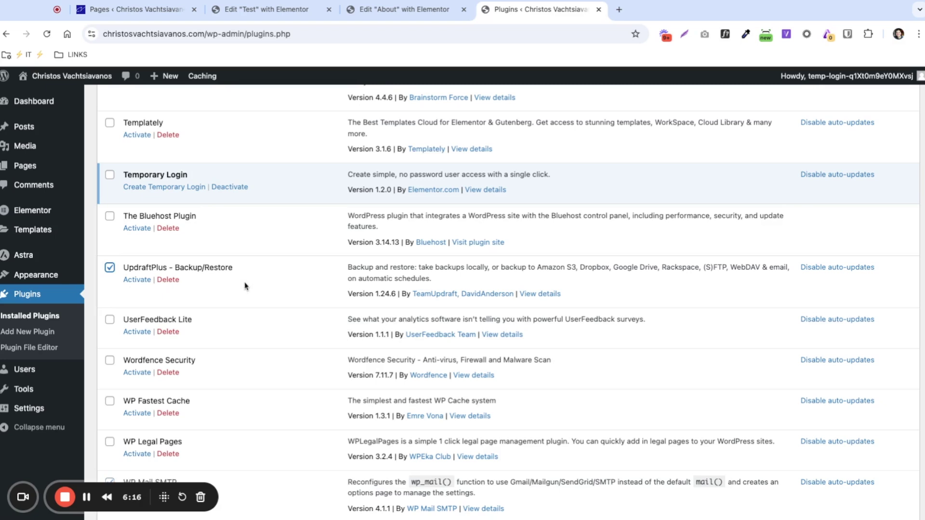
pyautogui.scroll(2, 244, 286)
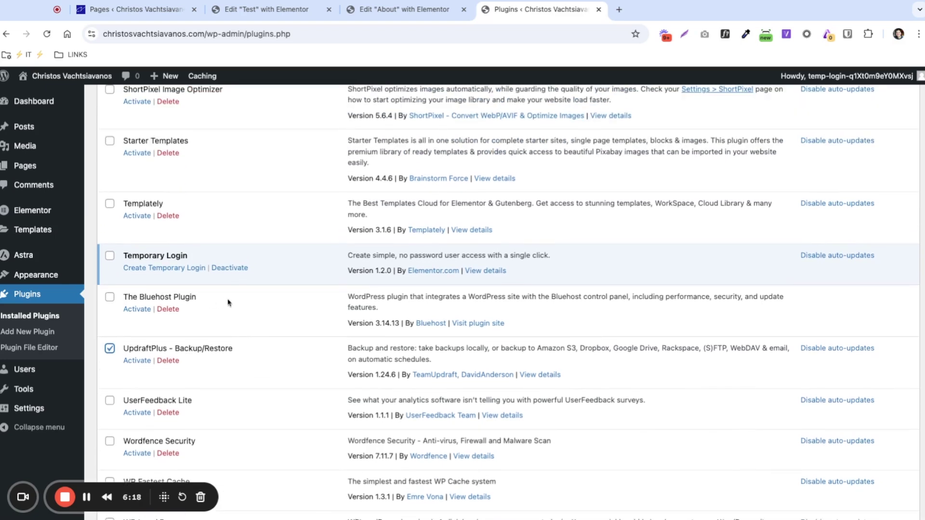
pyautogui.scroll(2, 229, 303)
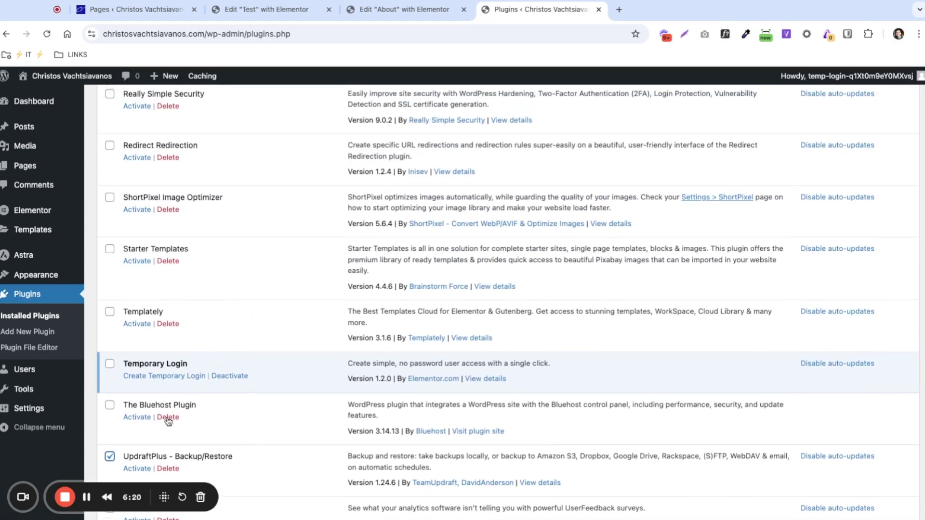
pyautogui.scroll(1, 153, 265)
# Tick ShortPixel Image Optimizer for activation
pyautogui.click(110, 255)
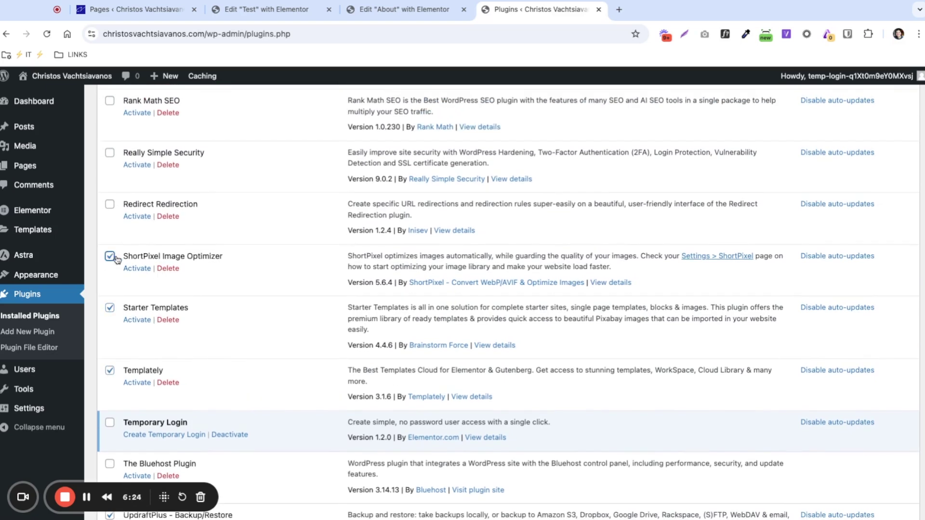
pyautogui.scroll(1, 225, 286)
pyautogui.scroll(1, 225, 286)
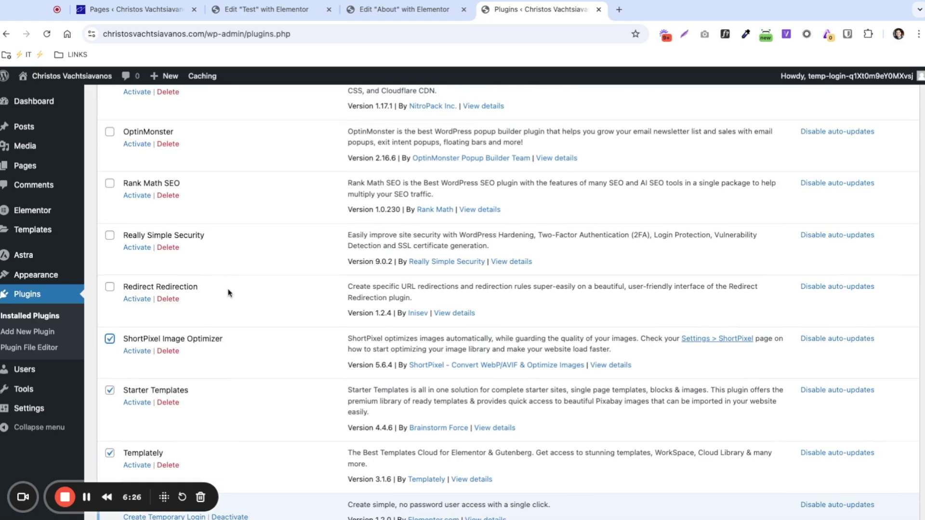
pyautogui.moveTo(125, 287); pyautogui.dragTo(214, 291)
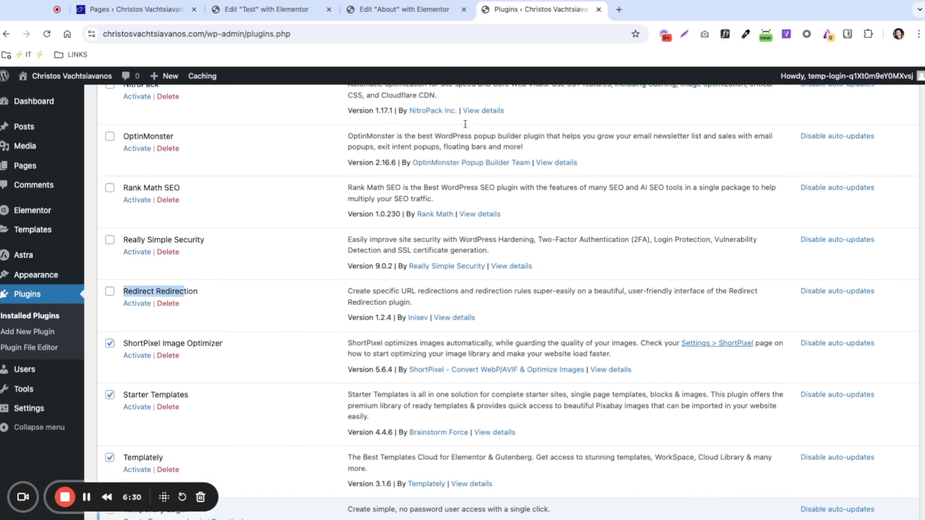
pyautogui.click(249, 268)
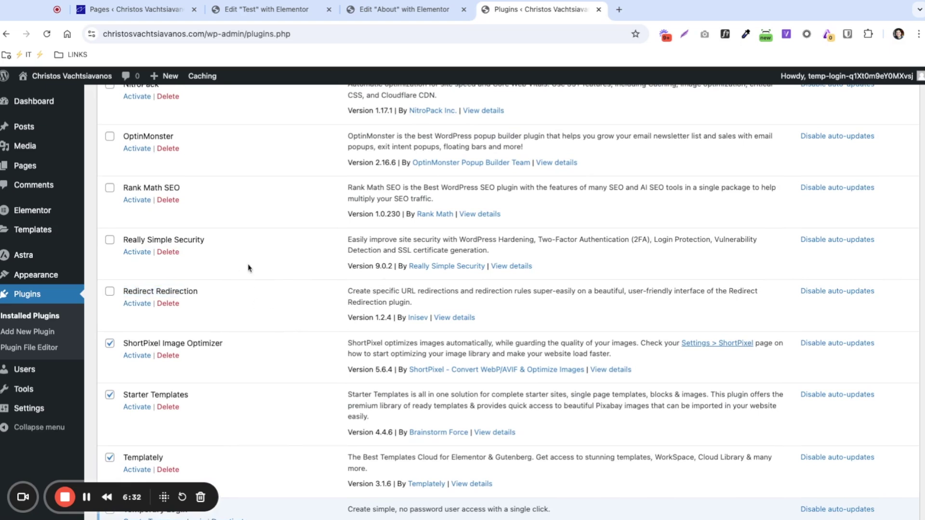
pyautogui.scroll(1, 234, 265)
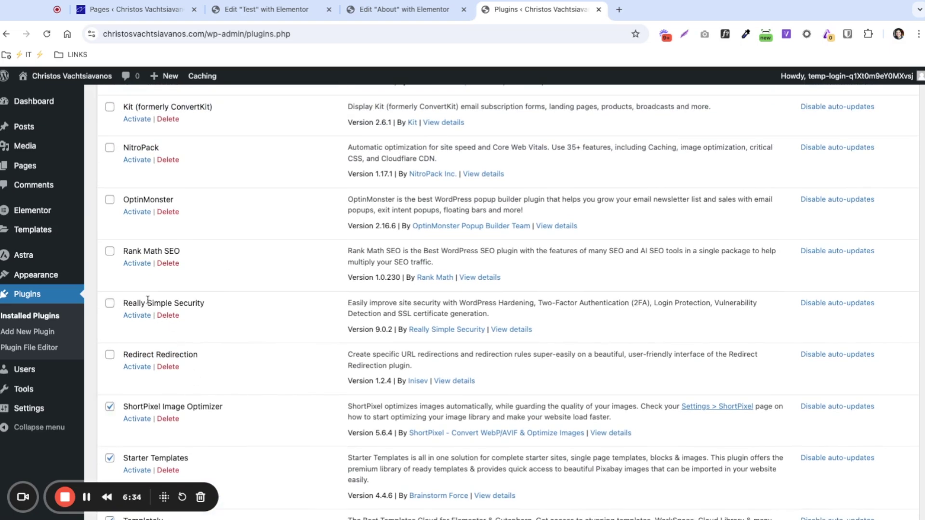
pyautogui.scroll(1, 156, 304)
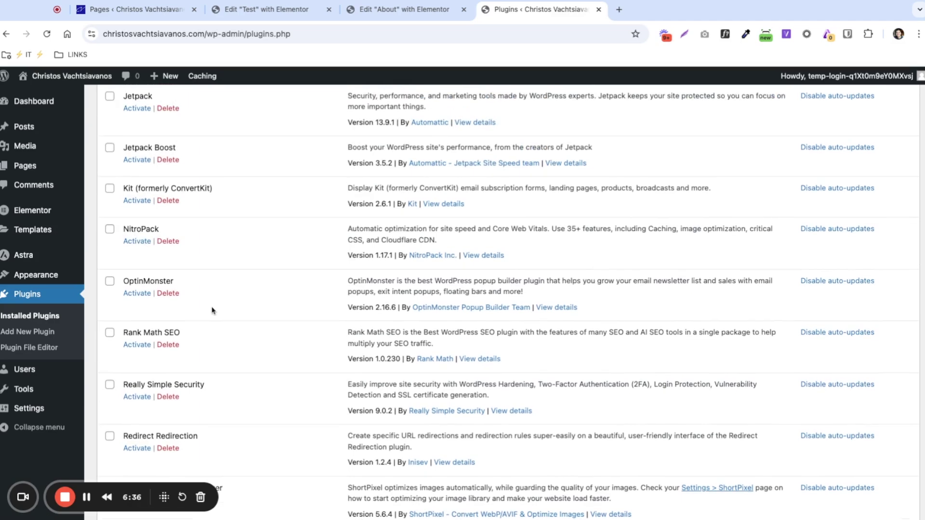
# Tick Rank Math SEO, NitroPack, Kit, Image Optimizer and HTTP2 push content for activation
pyautogui.click(110, 333)
pyautogui.scroll(1, 144, 284)
pyautogui.click(110, 300)
pyautogui.click(110, 259)
pyautogui.scroll(1, 134, 266)
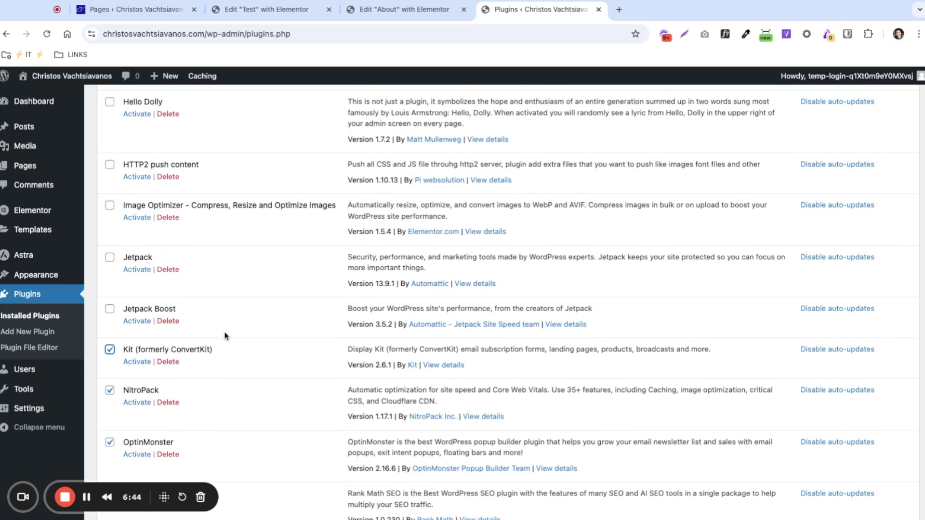
pyautogui.scroll(1, 211, 278)
pyautogui.click(110, 272)
pyautogui.scroll(1, 212, 277)
pyautogui.click(110, 329)
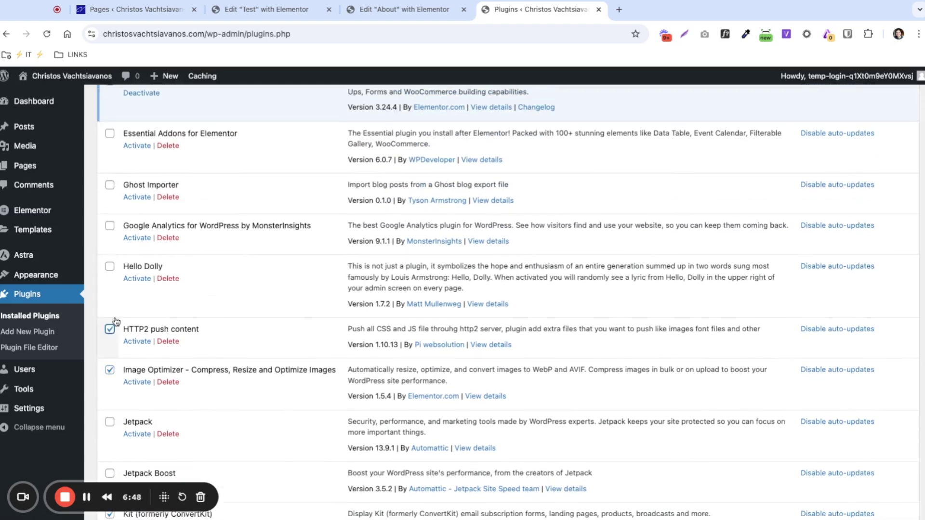
# Tick CookieYes and Cookie Notice & Compliance for activation
pyautogui.scroll(1, 125, 282)
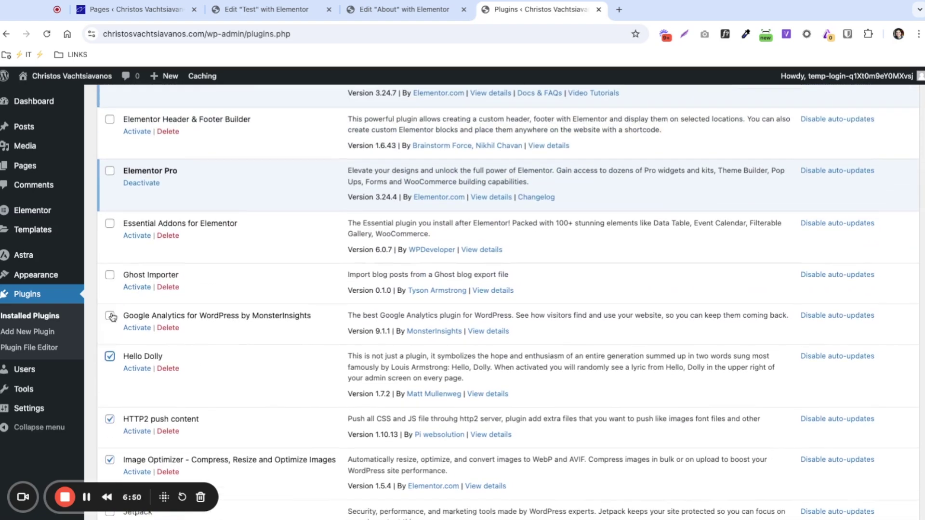
pyautogui.scroll(1, 128, 308)
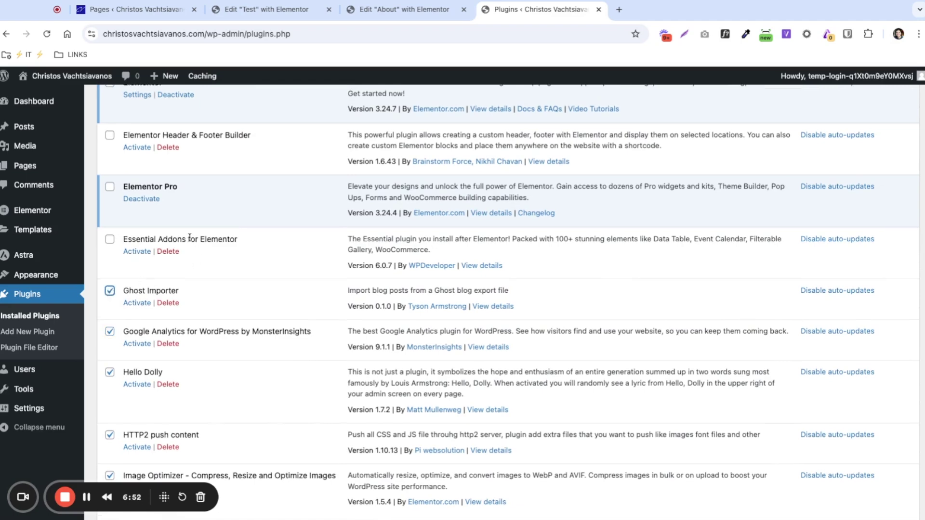
pyautogui.scroll(3, 230, 248)
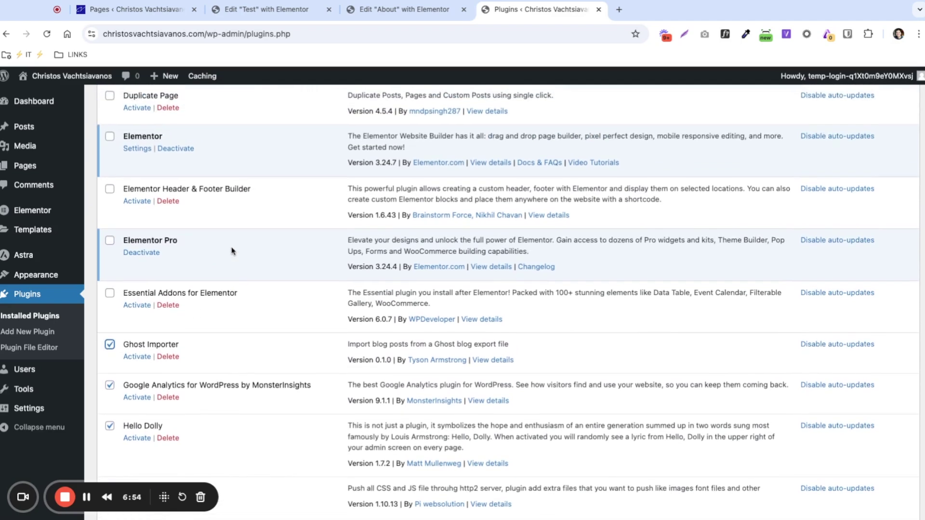
pyautogui.scroll(2, 220, 267)
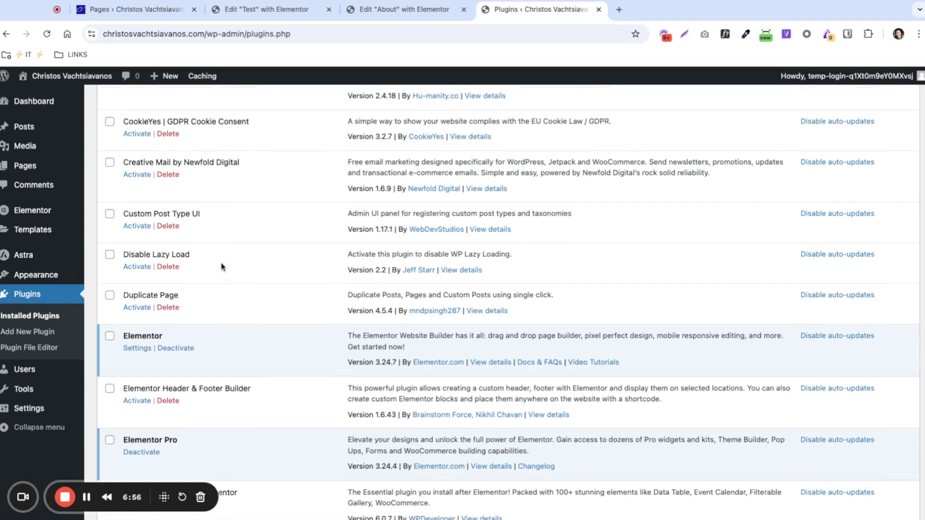
pyautogui.scroll(1, 167, 290)
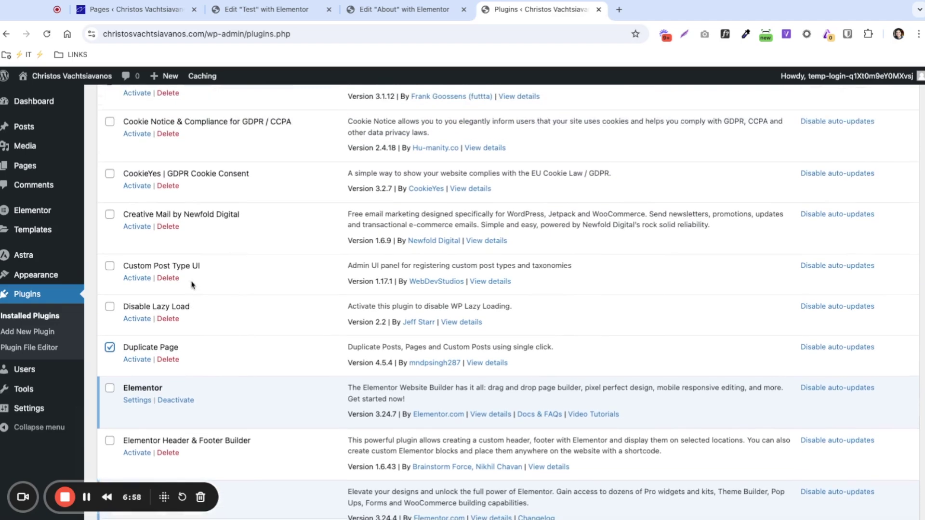
pyautogui.scroll(2, 182, 276)
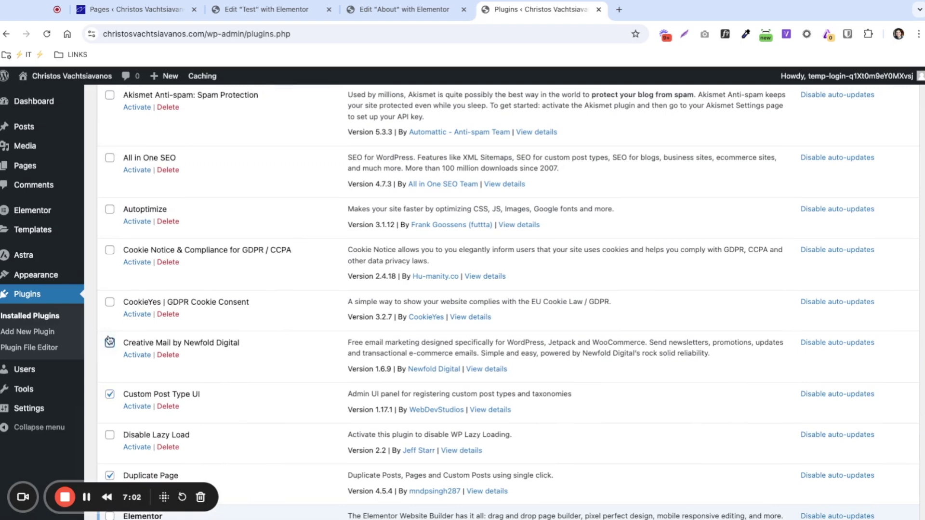
pyautogui.click(110, 305)
pyautogui.scroll(1, 114, 276)
pyautogui.click(110, 277)
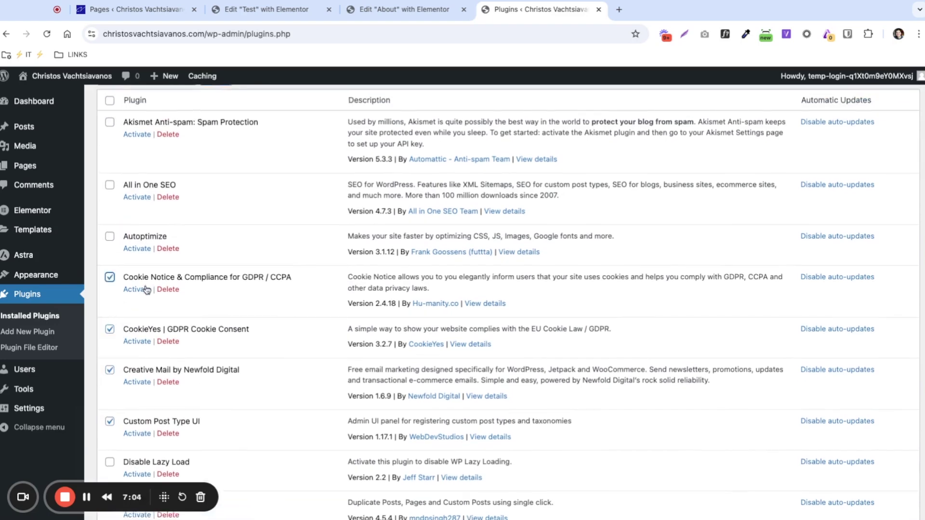
pyautogui.scroll(2, 147, 294)
# Bulk-activate all the ticked plugins with the Activate action
pyautogui.click(150, 156)
pyautogui.click(145, 167)
pyautogui.click(215, 155)
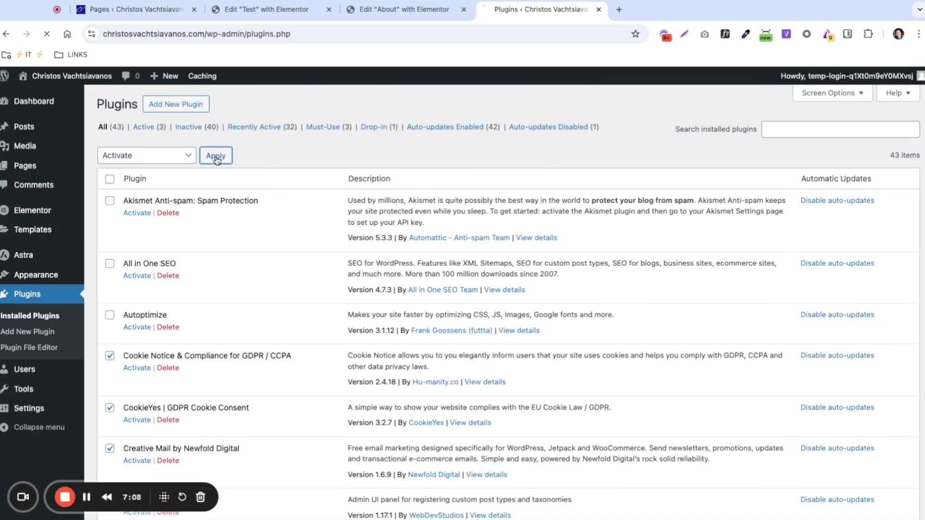
pyautogui.scroll(-12, 251, 337)
# Review the newly activated plugins in the list, then go to the About page's Elementor editor
pyautogui.scroll(-20, 259, 337)
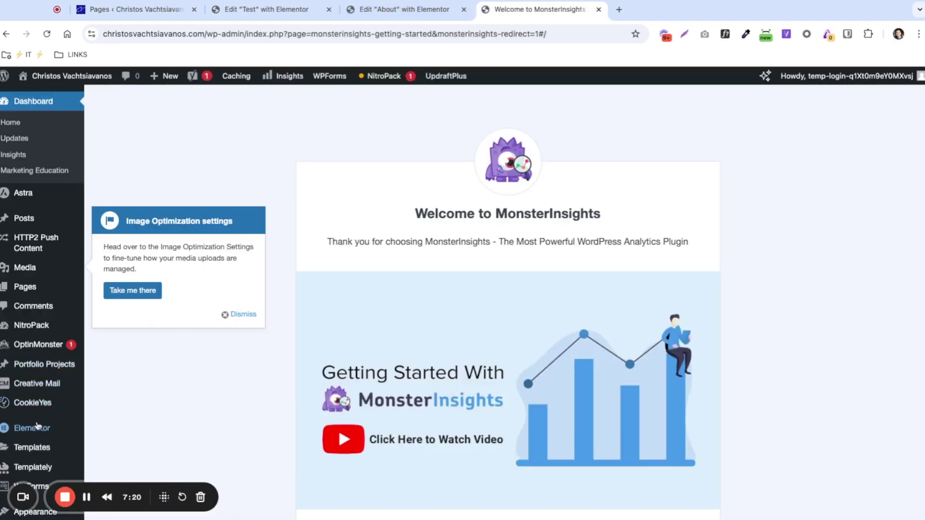
pyautogui.scroll(-3, 34, 424)
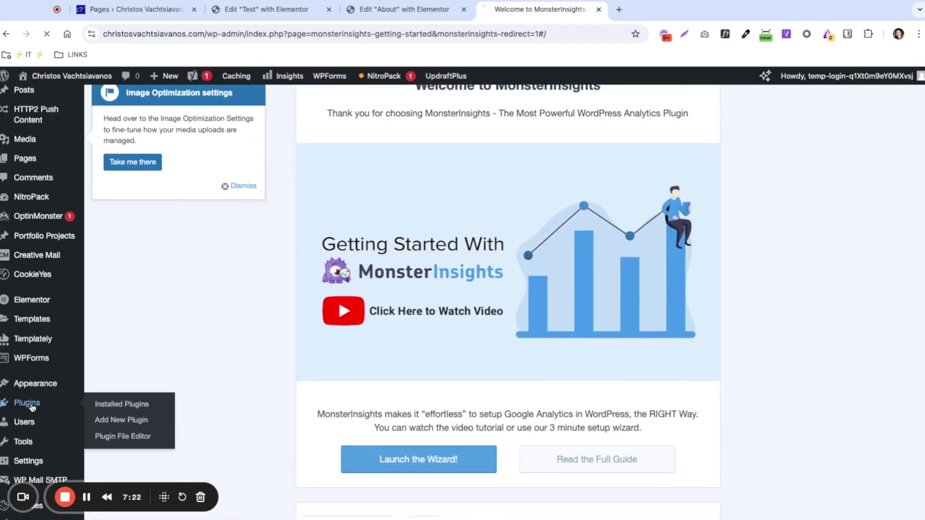
pyautogui.click(31, 407)
pyautogui.scroll(-8, 247, 385)
pyautogui.scroll(-20, 247, 386)
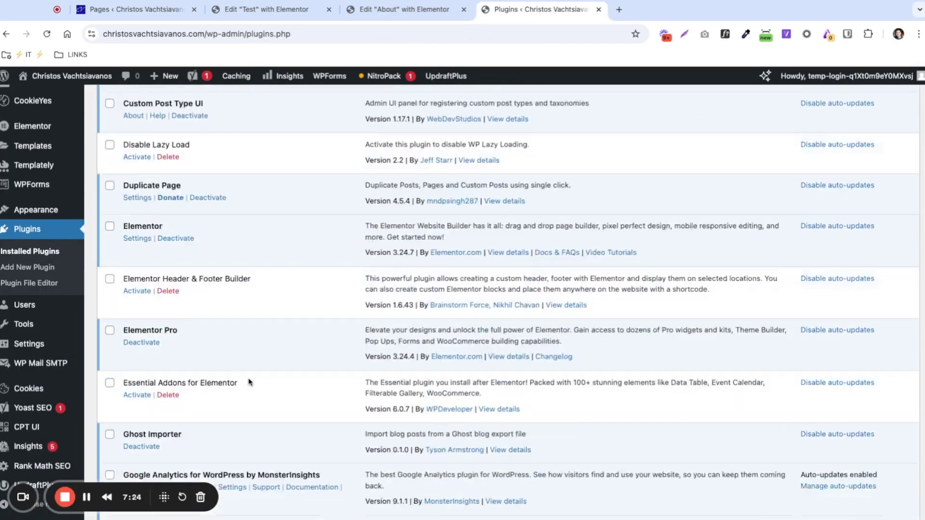
pyautogui.scroll(-5, 248, 382)
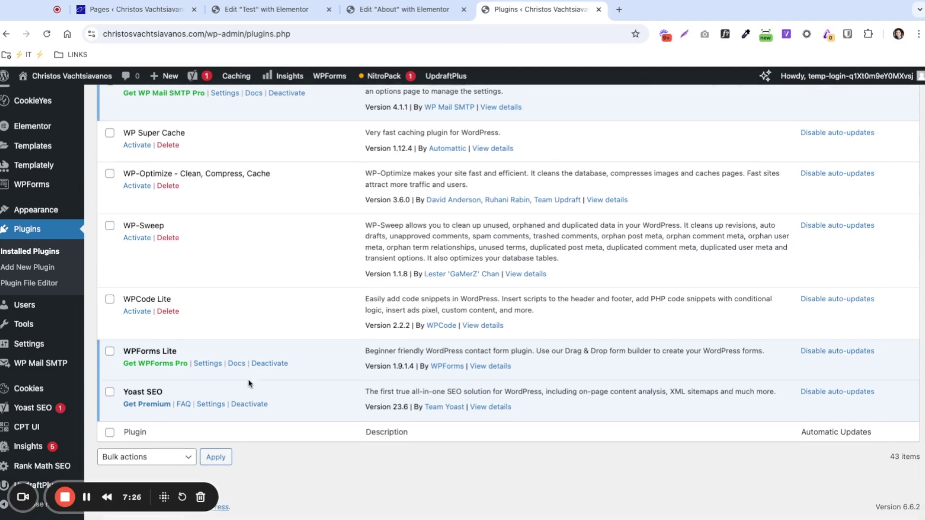
pyautogui.click(381, 11)
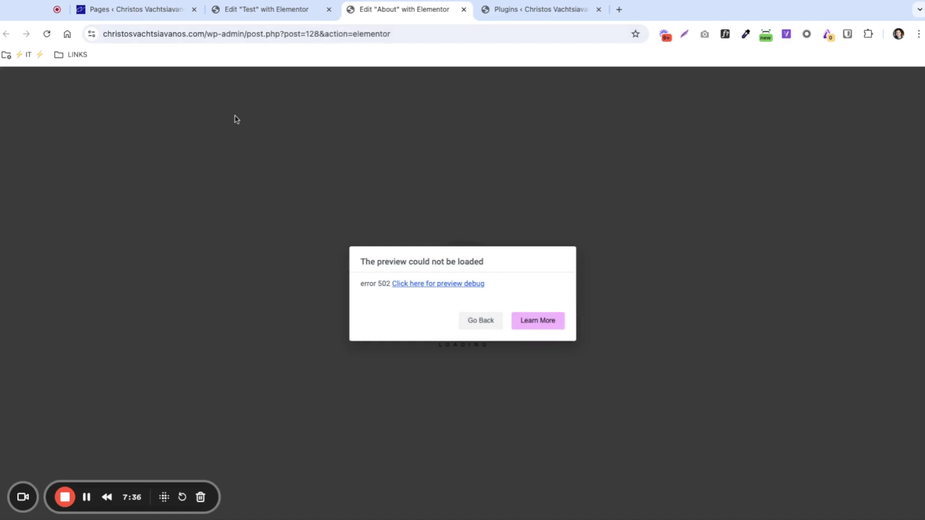
# Find HTTP2 push content in the plugins list and deactivate it
pyautogui.click(525, 9)
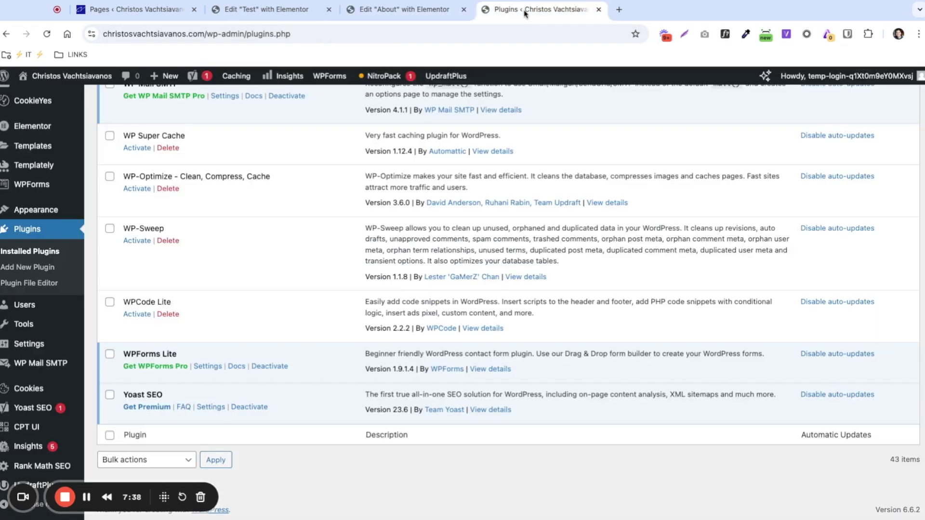
pyautogui.scroll(8, 251, 353)
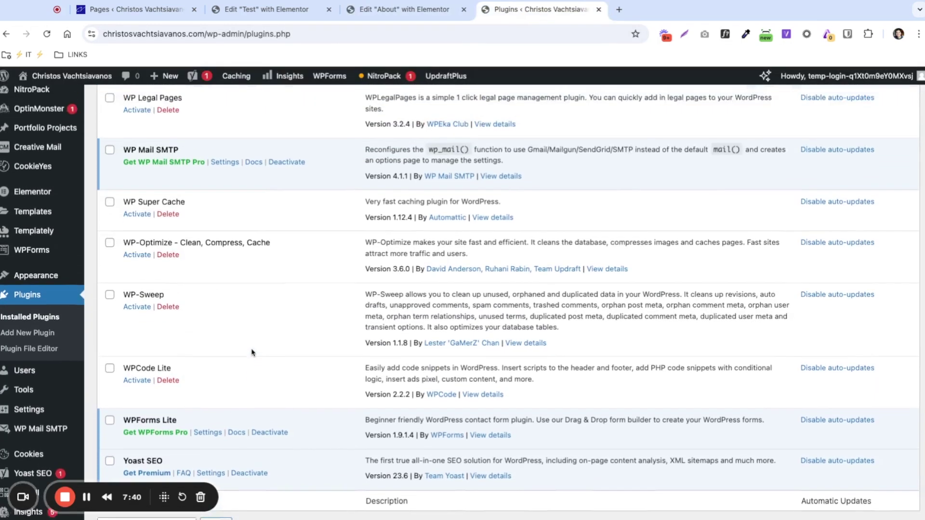
pyautogui.scroll(6, 249, 352)
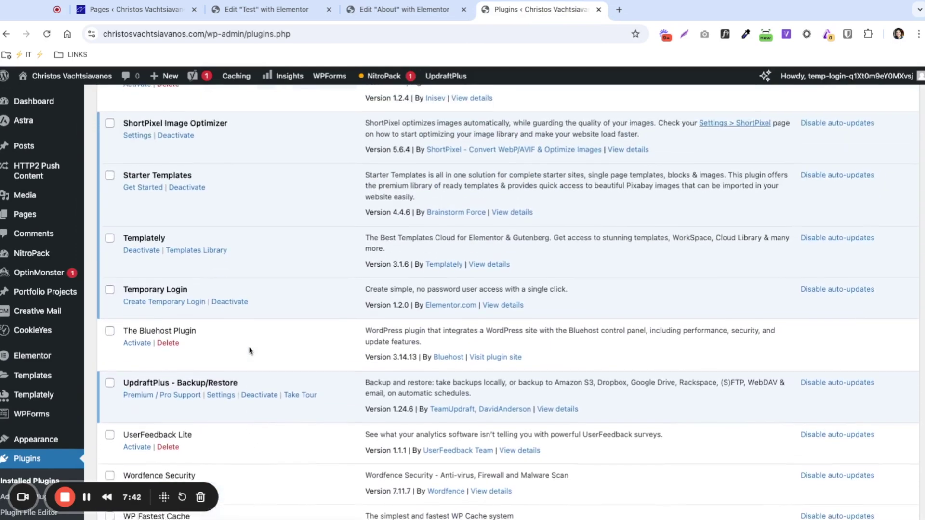
pyautogui.scroll(4, 250, 352)
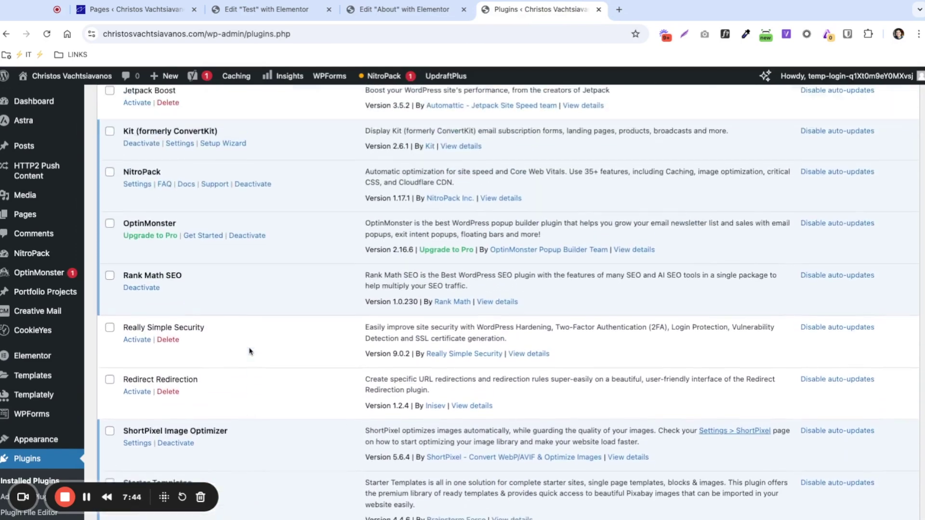
pyautogui.click(110, 328)
pyautogui.scroll(6, 193, 310)
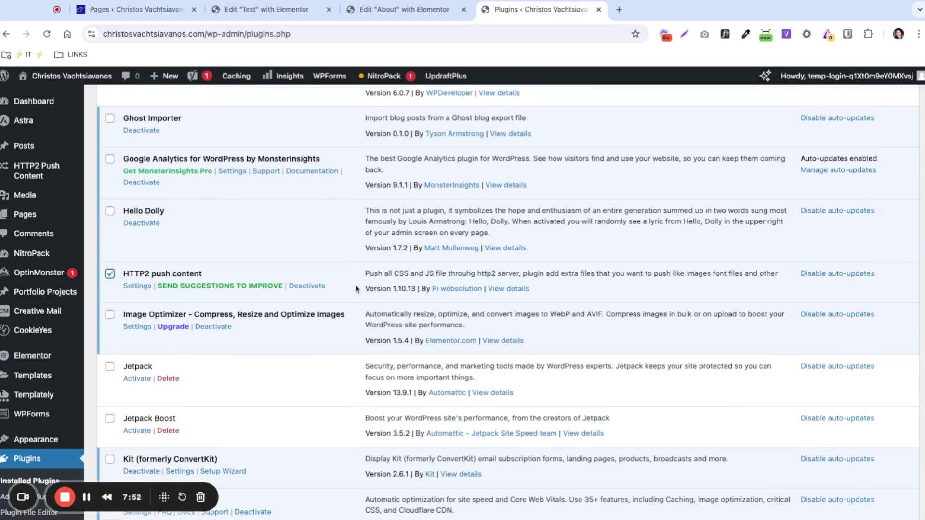
pyautogui.moveTo(418, 274); pyautogui.dragTo(448, 275)
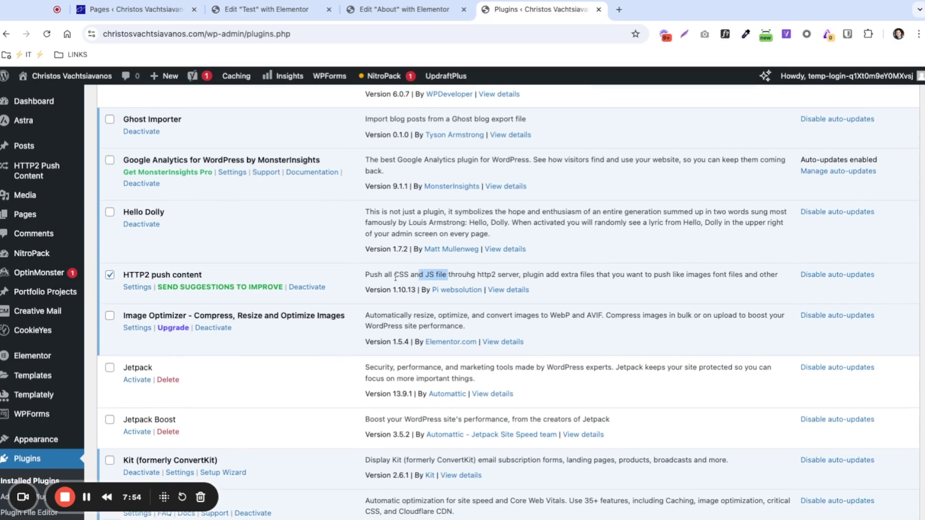
pyautogui.click(328, 281)
pyautogui.scroll(2, 312, 277)
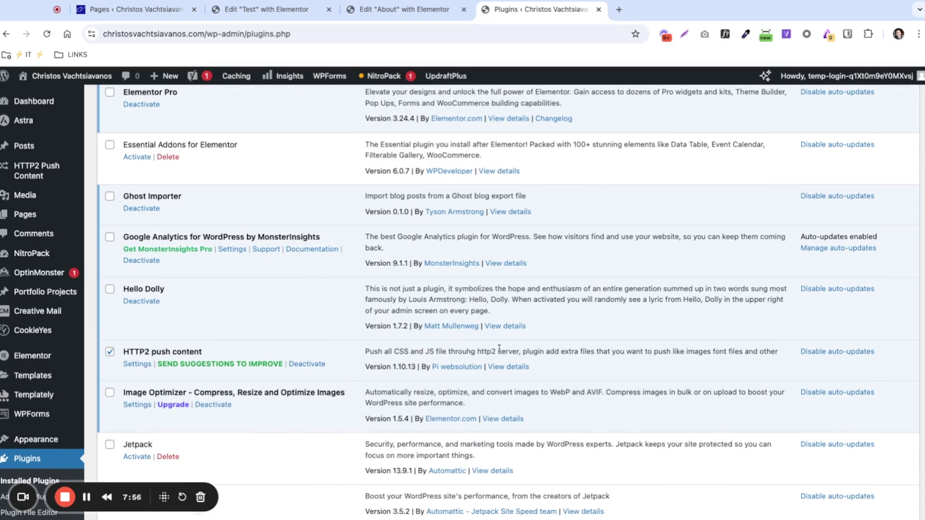
pyautogui.moveTo(472, 352); pyautogui.dragTo(518, 352)
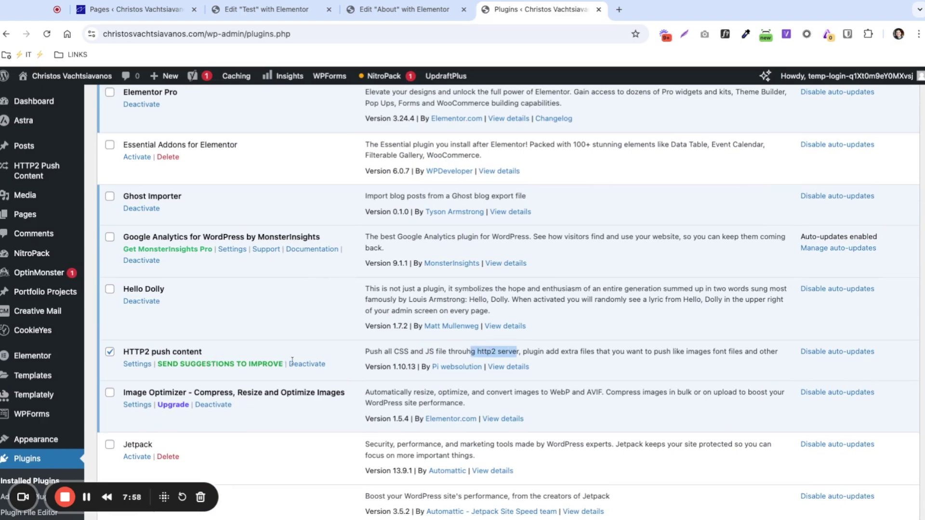
pyautogui.click(308, 364)
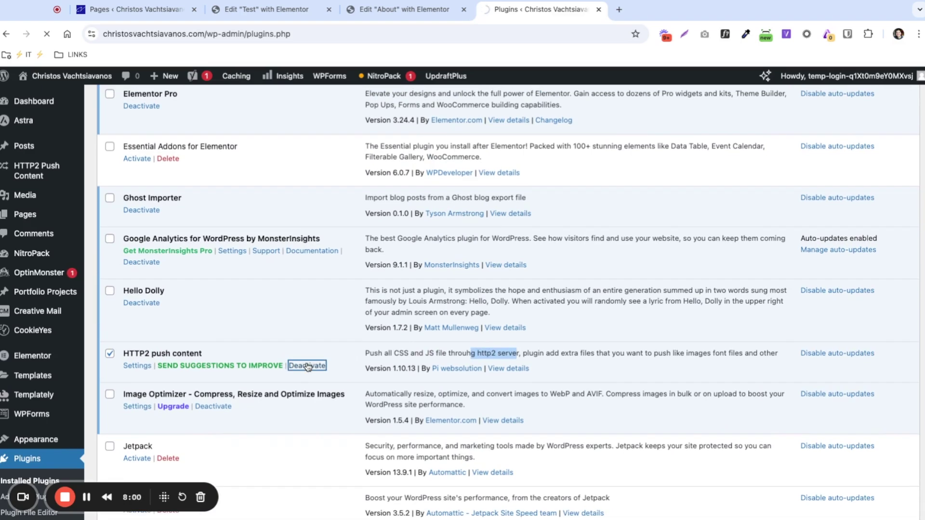
# Reload the About page in the Elementor editor
pyautogui.scroll(-10, 246, 436)
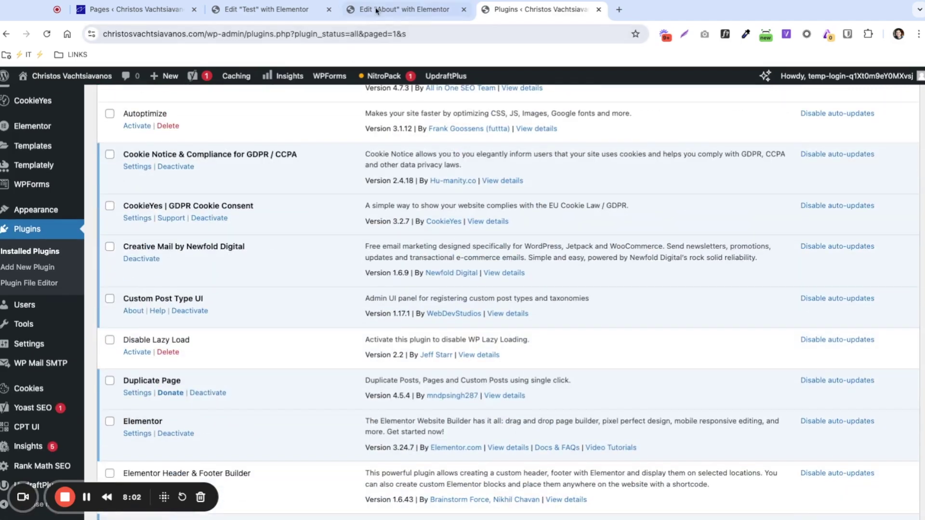
pyautogui.click(377, 11)
pyautogui.click(47, 35)
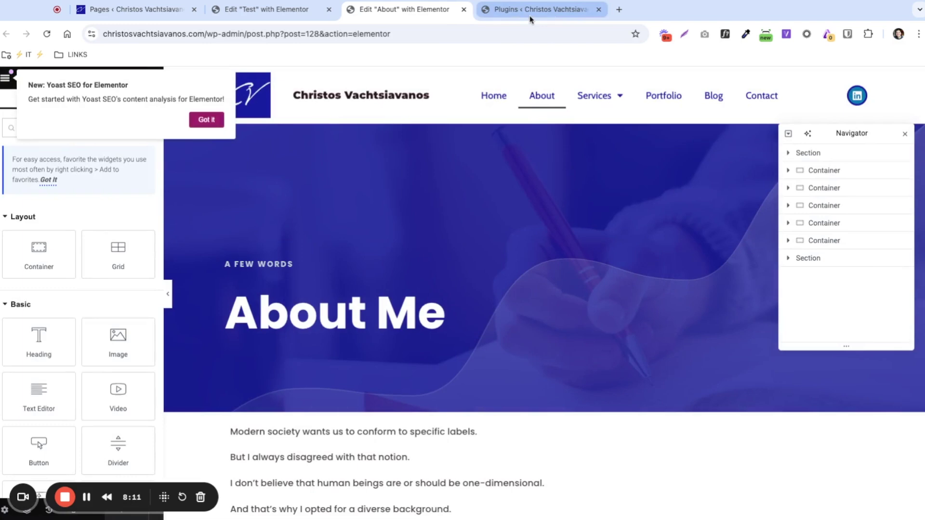
# Verify the HTTP2 push content row shows inactive, checking the About editor once more
pyautogui.click(530, 16)
pyautogui.scroll(-8, 277, 295)
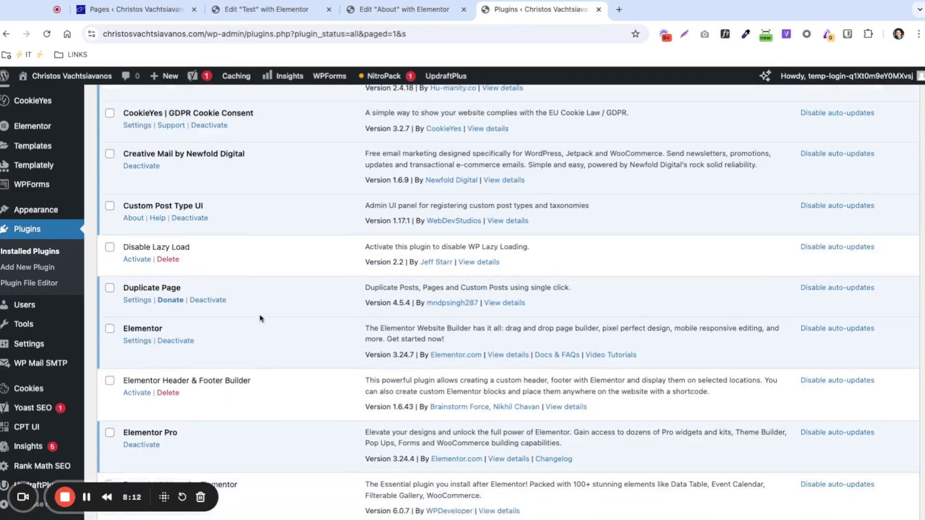
pyautogui.scroll(-3, 292, 308)
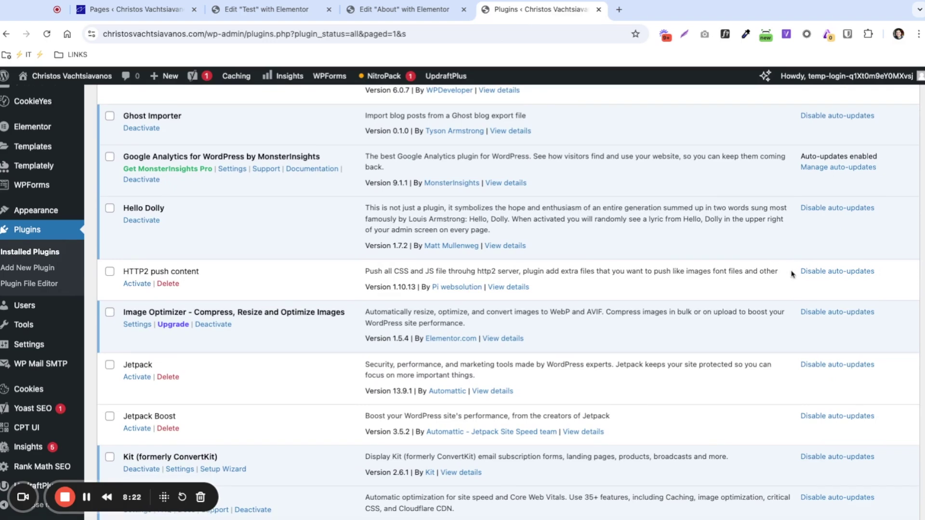
pyautogui.moveTo(779, 272); pyautogui.dragTo(123, 271)
pyautogui.hotkey('shift', 'Left')
pyautogui.click(405, 10)
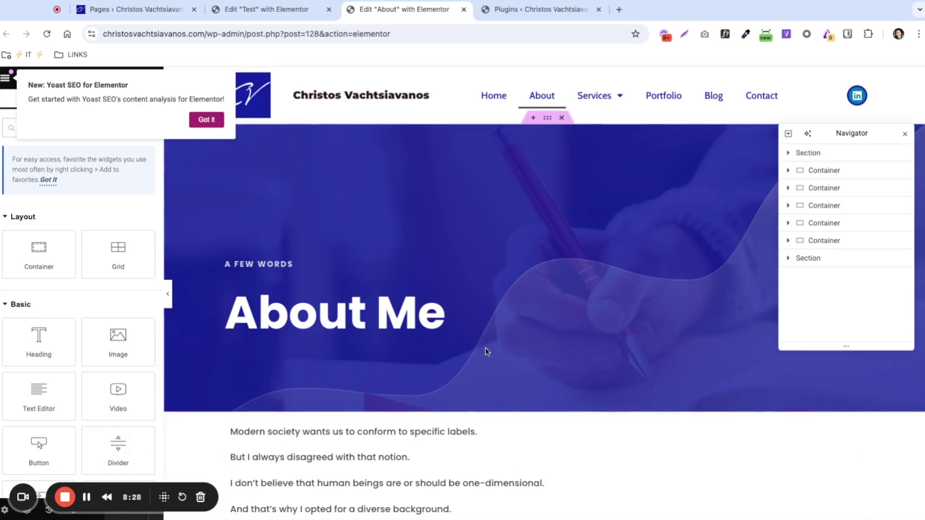
pyautogui.click(510, 13)
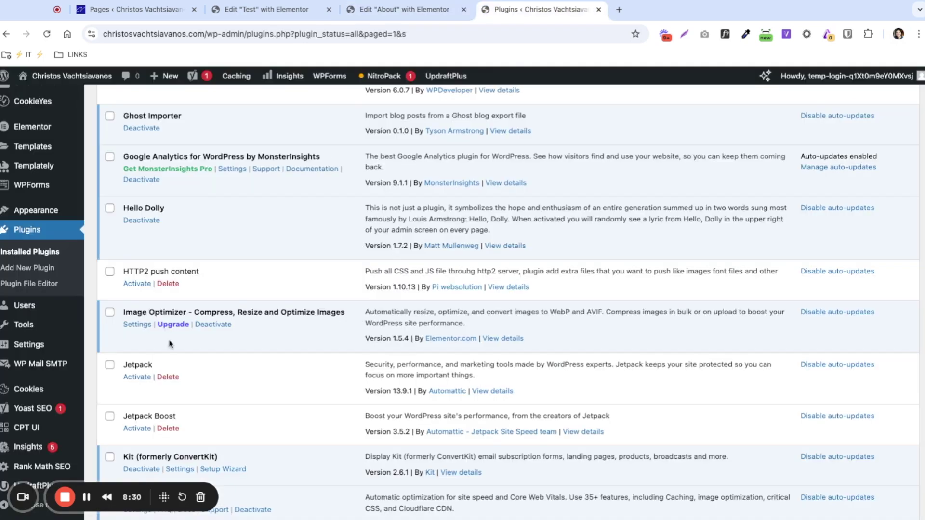
# Tick Jetpack, Jetpack Boost, Really Simple Security and Redirection for activation
pyautogui.click(110, 364)
pyautogui.click(109, 416)
pyautogui.scroll(-4, 320, 423)
pyautogui.scroll(-4, 307, 426)
pyautogui.click(110, 228)
pyautogui.click(110, 281)
pyautogui.scroll(-5, 109, 281)
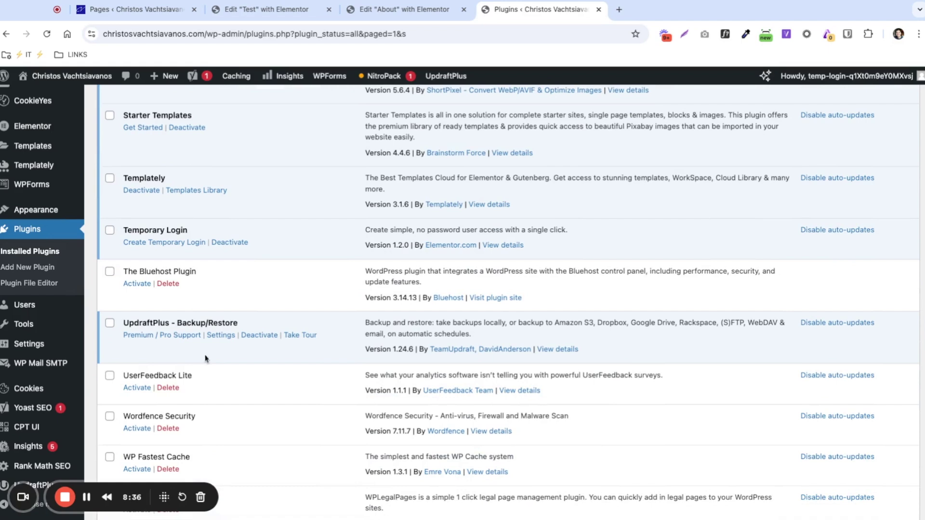
# Tick The Bluehost Plugin, WP Legal Pages, WP Fastest Cache, Wordfence Security and UserFeedback Lite
pyautogui.click(110, 273)
pyautogui.scroll(-3, 124, 411)
pyautogui.click(109, 333)
pyautogui.click(110, 293)
pyautogui.click(110, 252)
pyautogui.click(110, 210)
pyautogui.scroll(-2, 227, 419)
# Tick WP Super Cache, WP-Optimize, WP-Sweep and WPCode Lite for activation
pyautogui.click(110, 315)
pyautogui.click(110, 356)
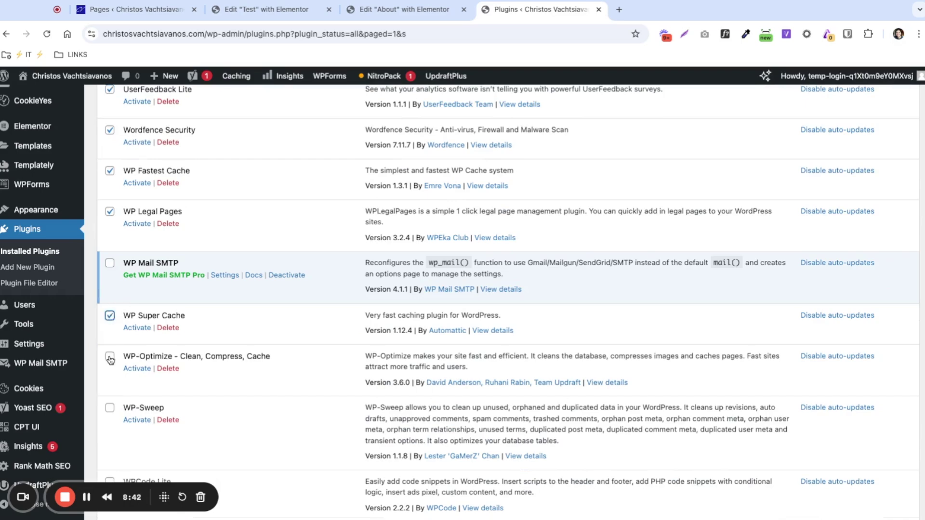
pyautogui.click(110, 408)
pyautogui.scroll(-1, 236, 471)
pyautogui.scroll(-1, 236, 471)
pyautogui.click(110, 337)
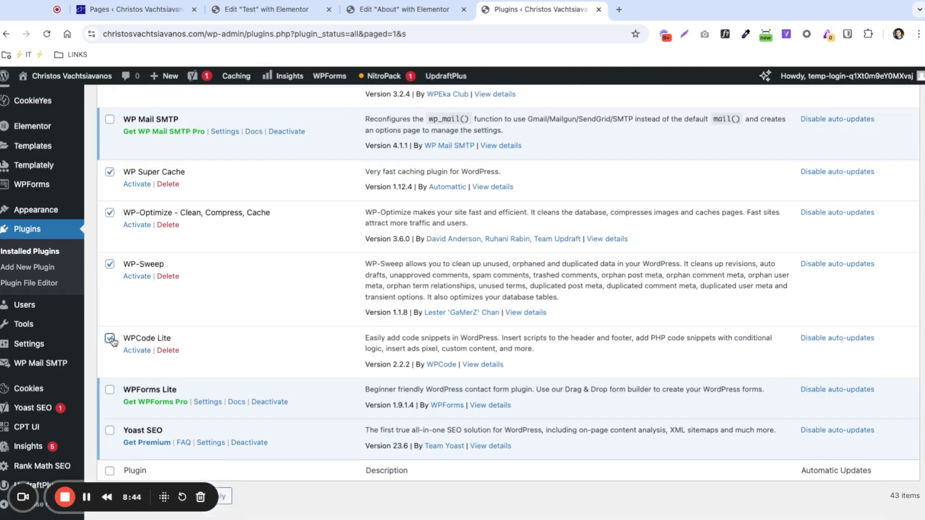
pyautogui.scroll(6, 347, 465)
pyautogui.scroll(15, 303, 410)
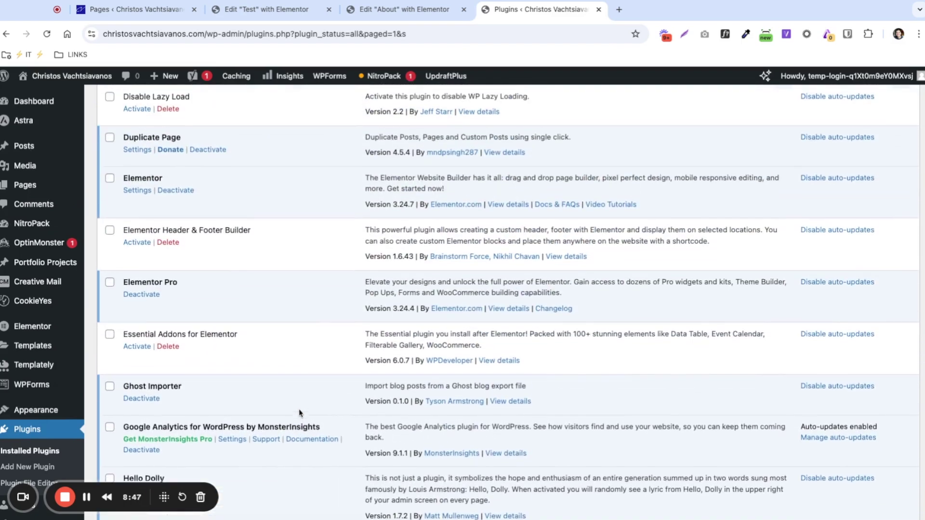
# Tick Essential Addons for Elementor, Elementor Header & Footer Builder and Disable Lazy Load
pyautogui.click(110, 350)
pyautogui.click(109, 247)
pyautogui.scroll(3, 111, 247)
pyautogui.click(110, 249)
pyautogui.scroll(5, 209, 290)
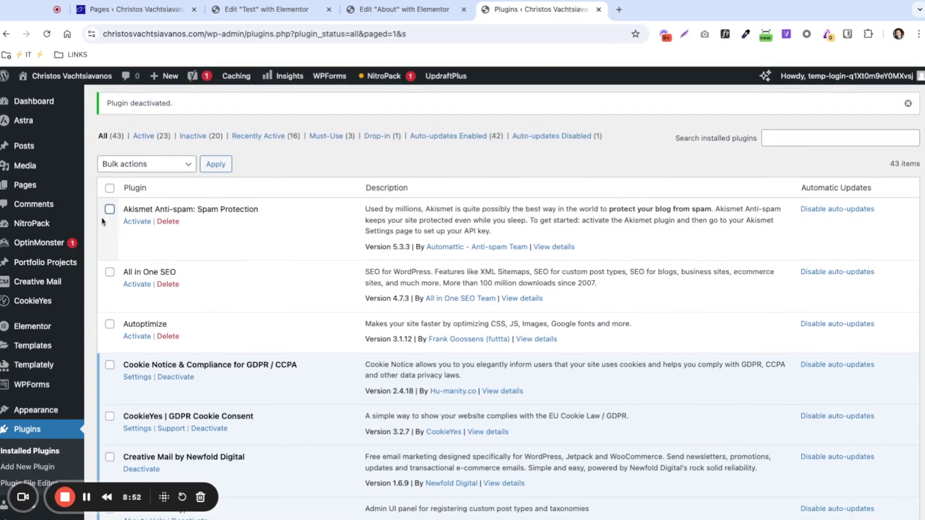
pyautogui.scroll(-9, 159, 347)
pyautogui.scroll(-4, 167, 356)
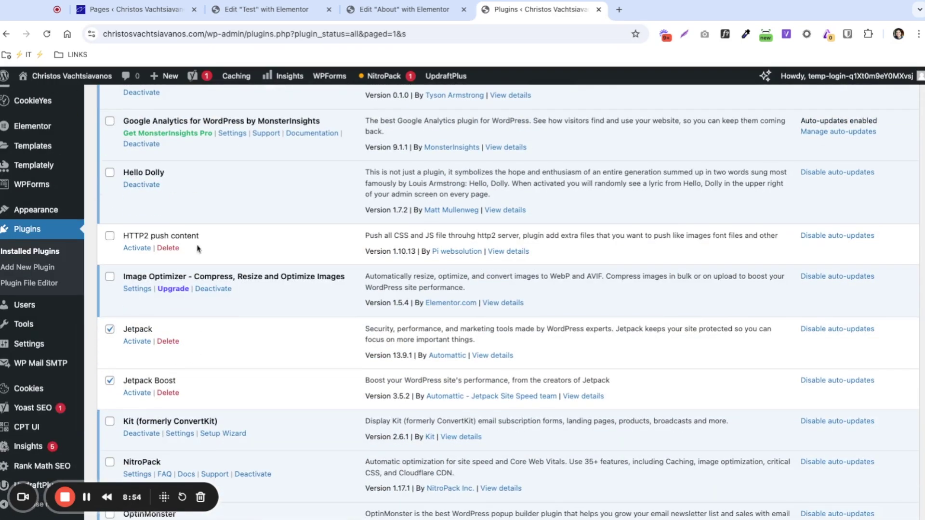
pyautogui.scroll(-20, 208, 365)
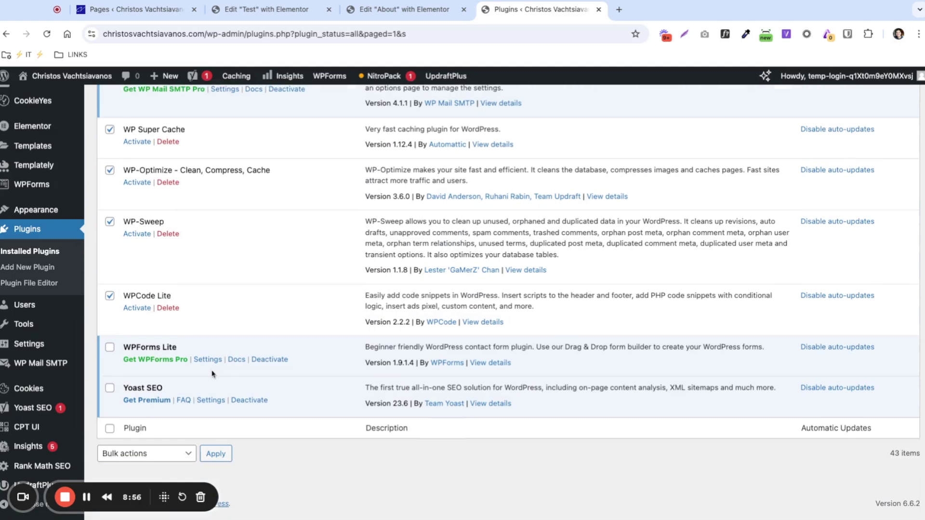
# Bulk-activate all the ticked plugins with the Activate action
pyautogui.click(177, 459)
pyautogui.click(127, 472)
pyautogui.click(216, 461)
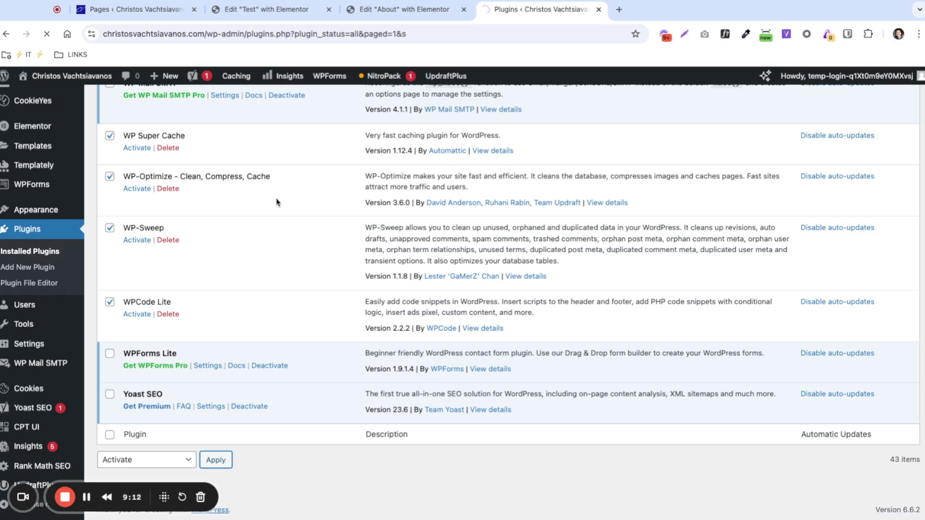
pyautogui.scroll(3, 276, 198)
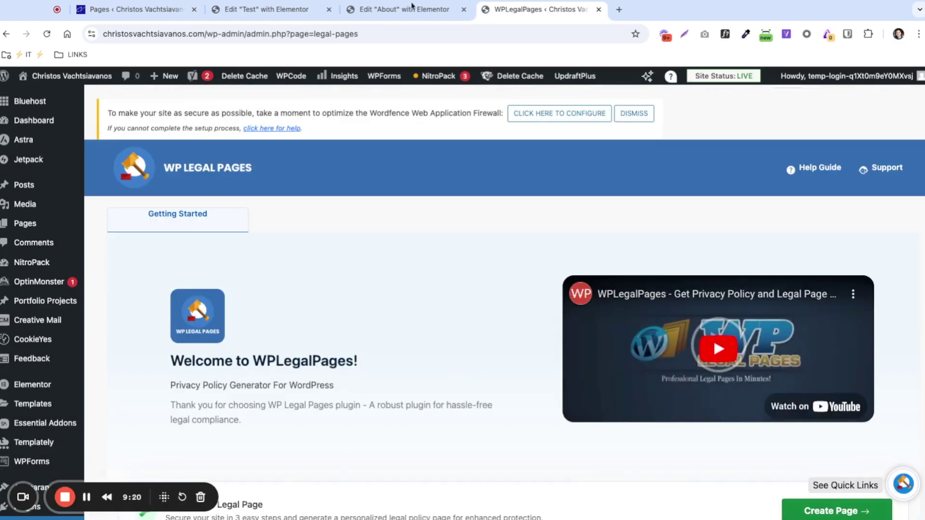
# Reload the 'Edit About with Elementor' tab with the new plugins active
pyautogui.click(394, 10)
pyautogui.click(44, 35)
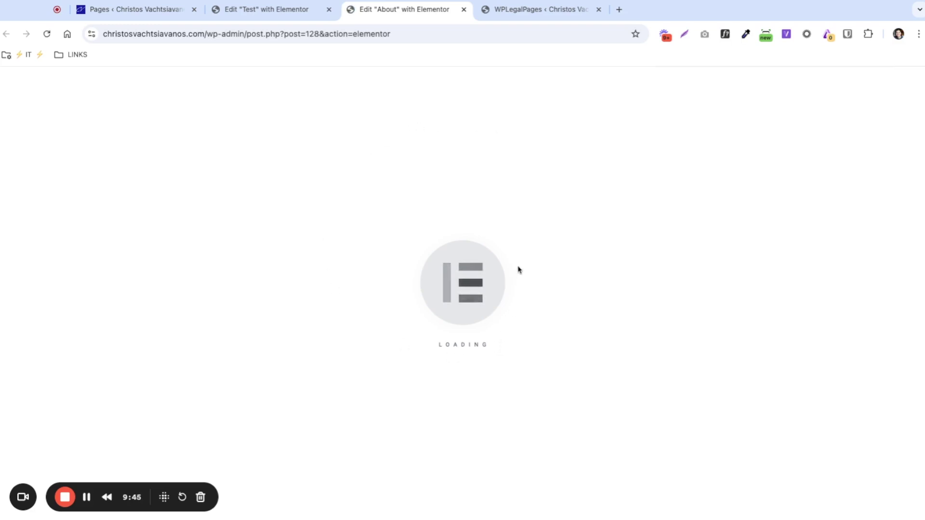
# Check the loaded About editor, then confirm HTTP2 push content stays inactive in the plugins list
pyautogui.scroll(-13, 417, 388)
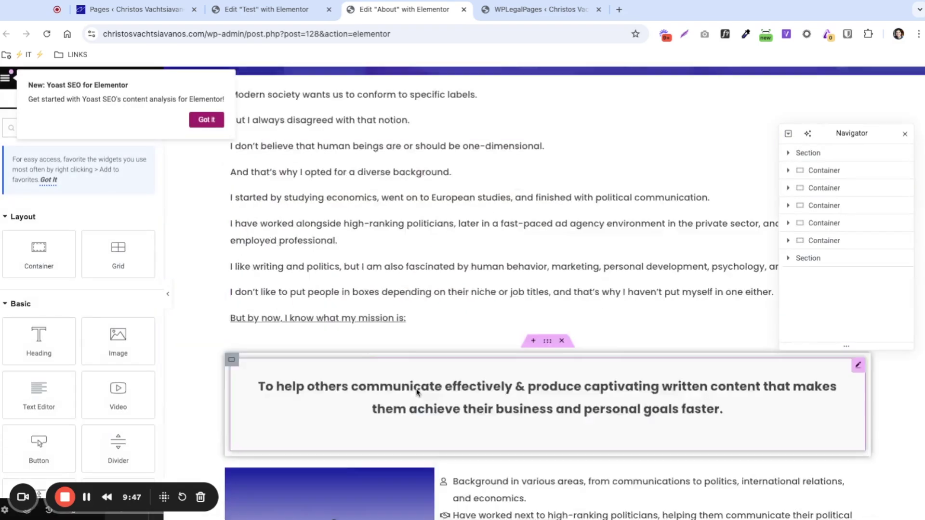
pyautogui.scroll(15, 420, 391)
pyautogui.click(539, 9)
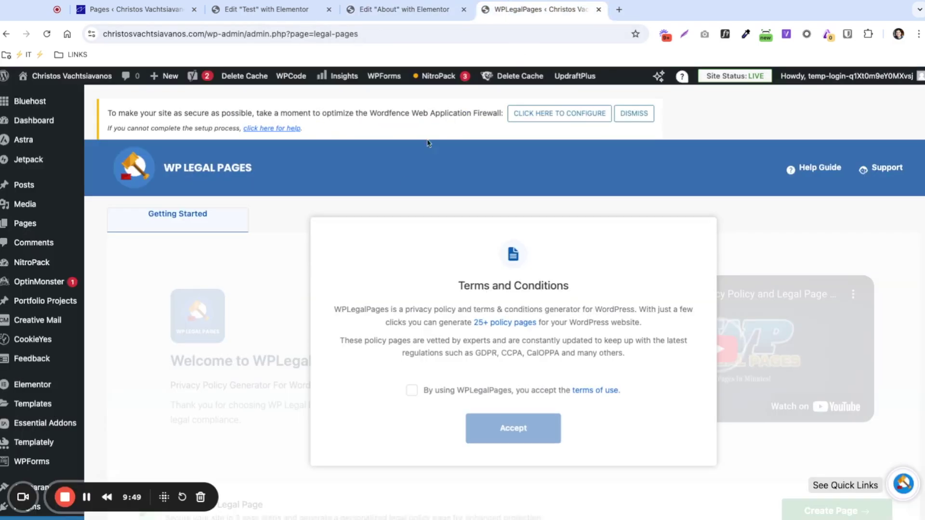
pyautogui.scroll(-3, 46, 419)
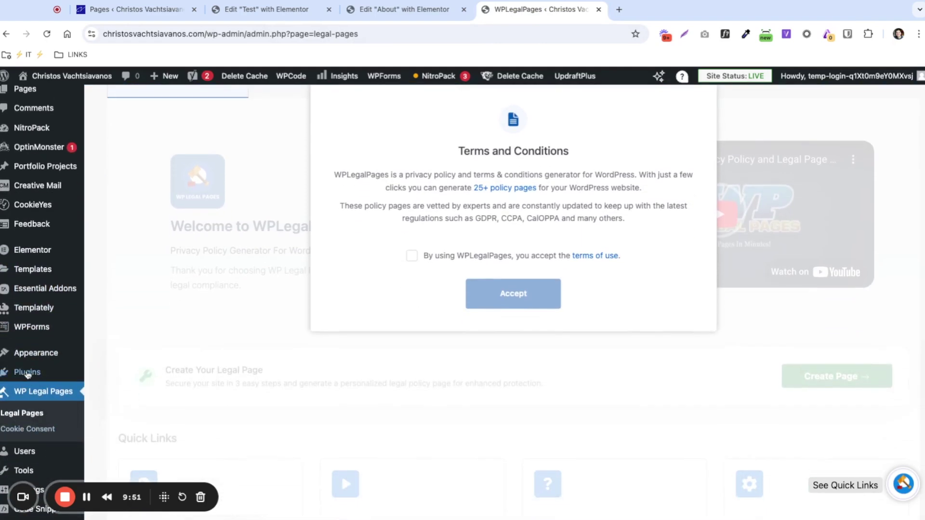
pyautogui.click(28, 373)
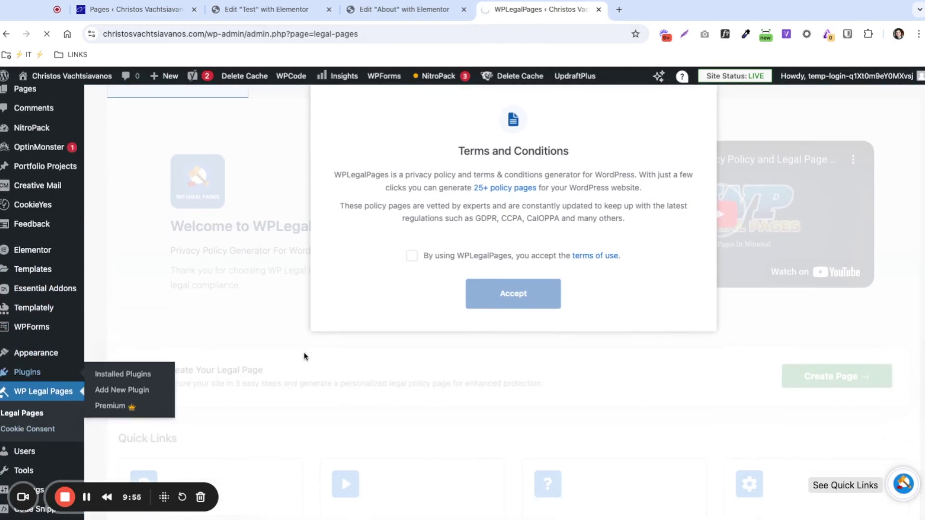
pyautogui.scroll(-12, 215, 392)
pyautogui.scroll(-6, 240, 390)
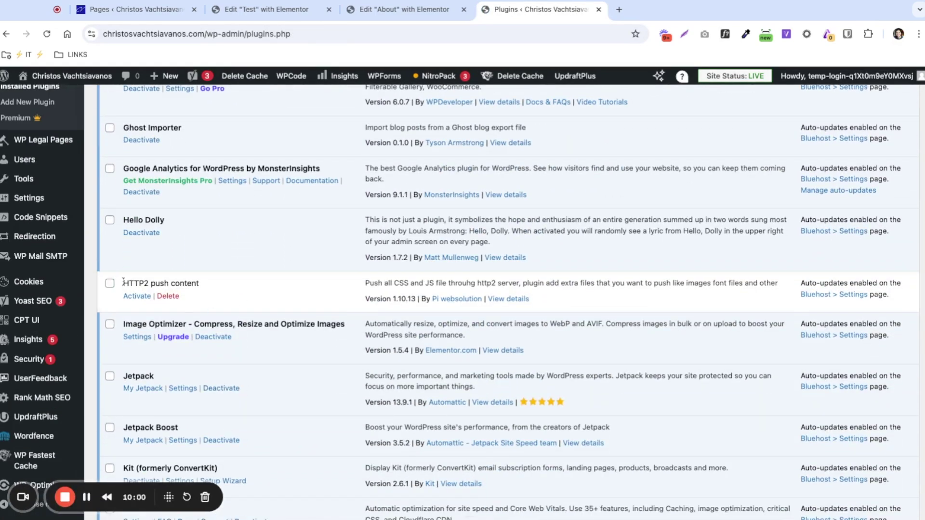
pyautogui.moveTo(423, 282); pyautogui.dragTo(447, 283)
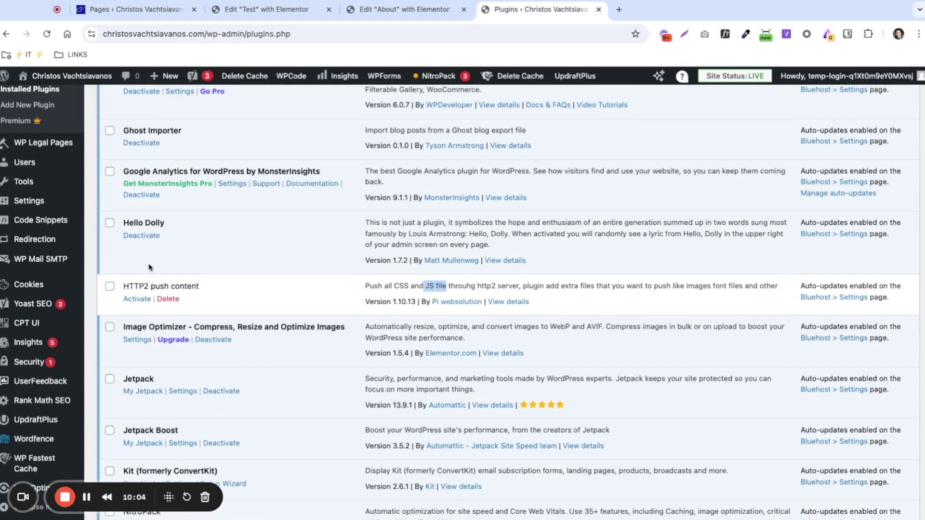